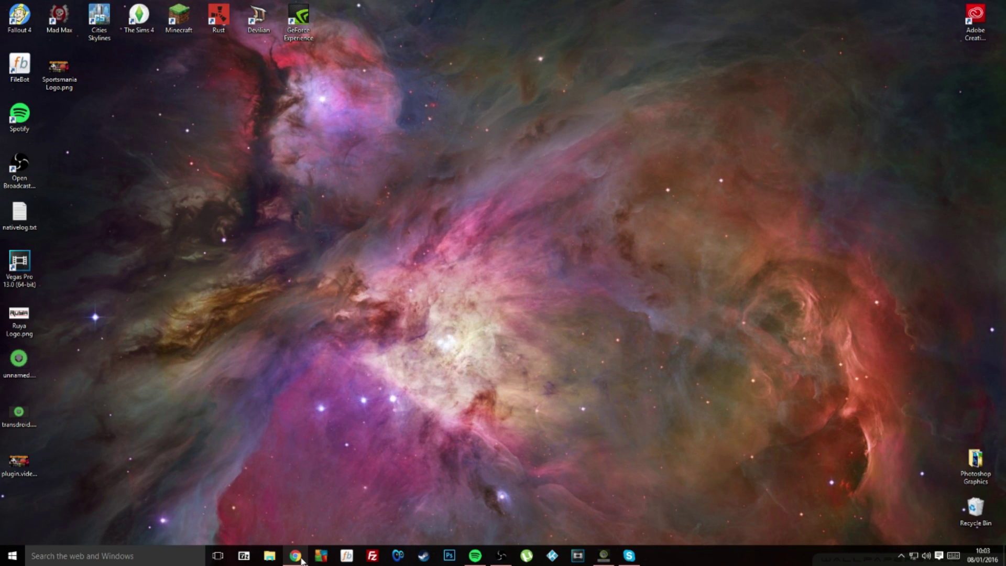
- Bring the Chrome window with the APK2TV Public Release forum thread back to the front
mouse_move(302, 560)
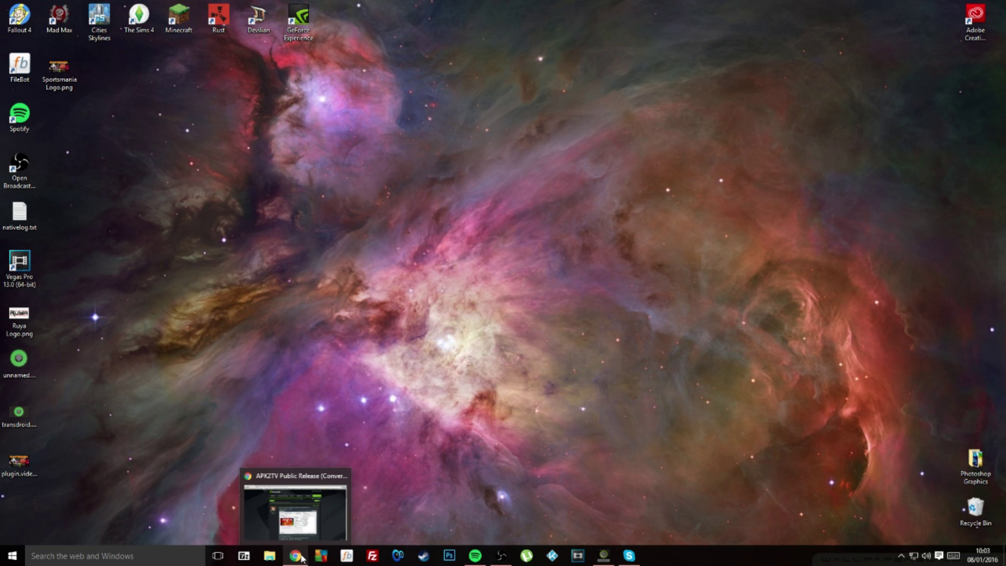
click(302, 559)
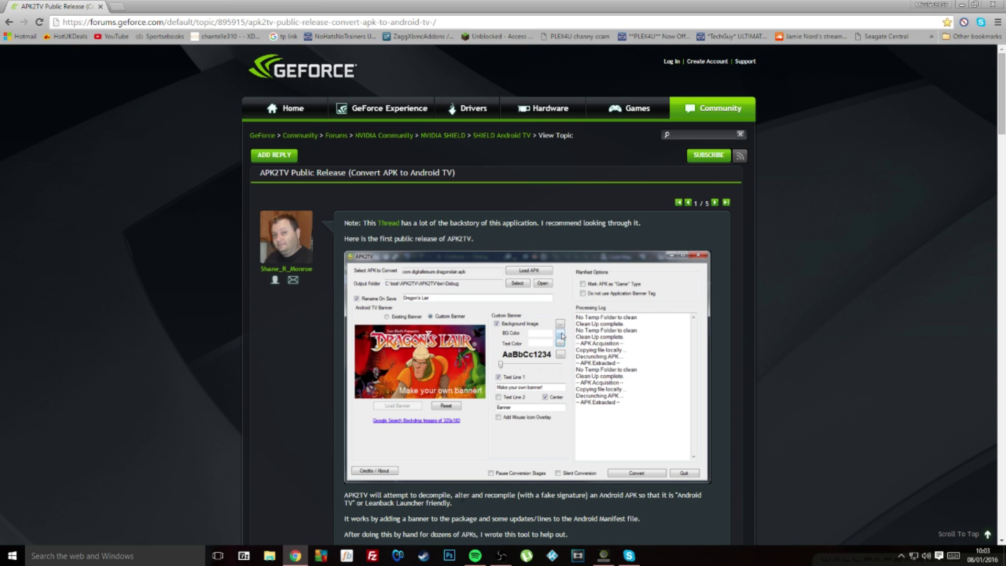
- Scroll down the APK2TV forum post to the download link and back up
scroll(464, 492, down, 1)
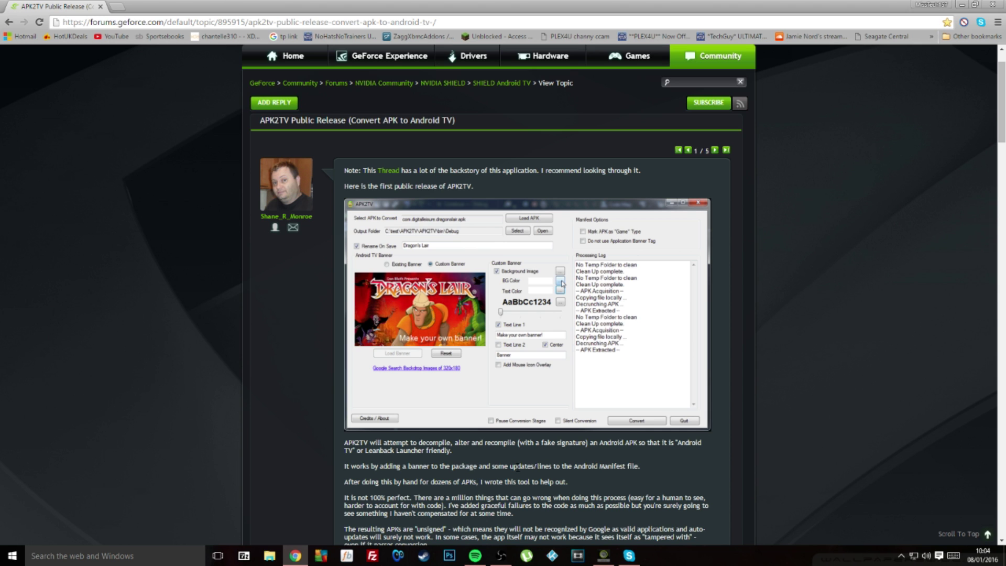
scroll(517, 467, down, 3)
scroll(348, 195, down, 5)
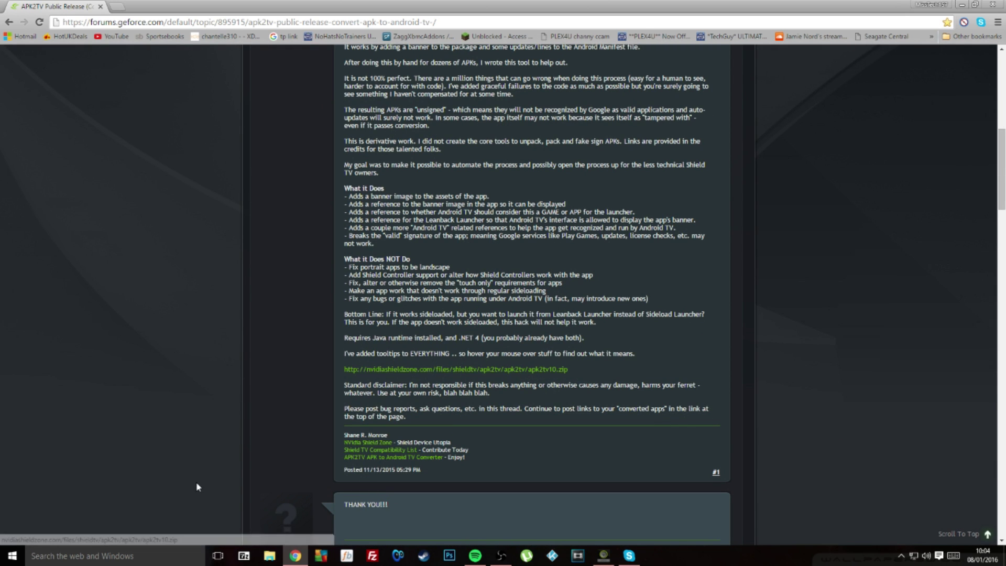
scroll(283, 377, up, 7)
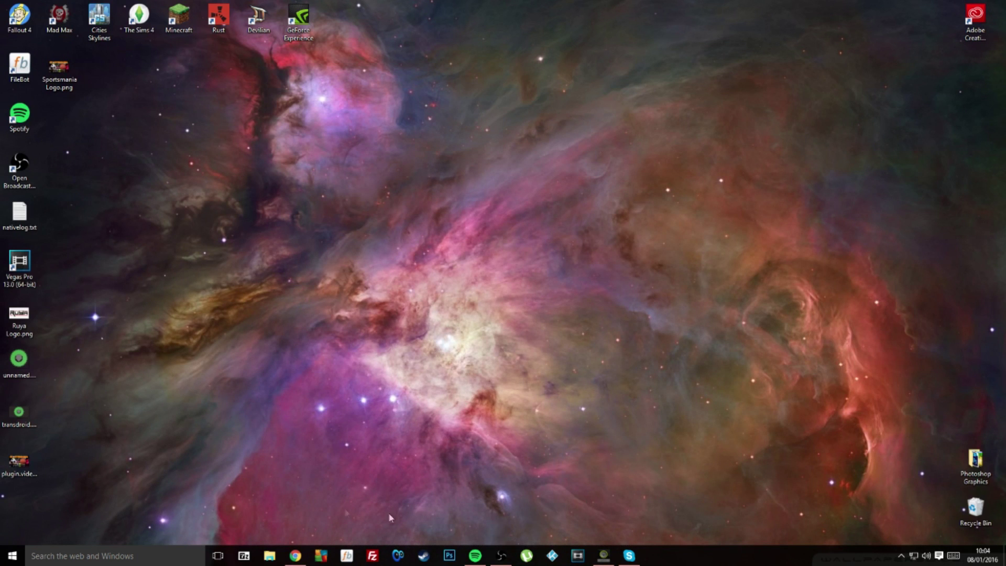
- Extract apk2tv10.zip in Downloads into an apk2tv10 folder, then close the extracted folder's window
click(269, 555)
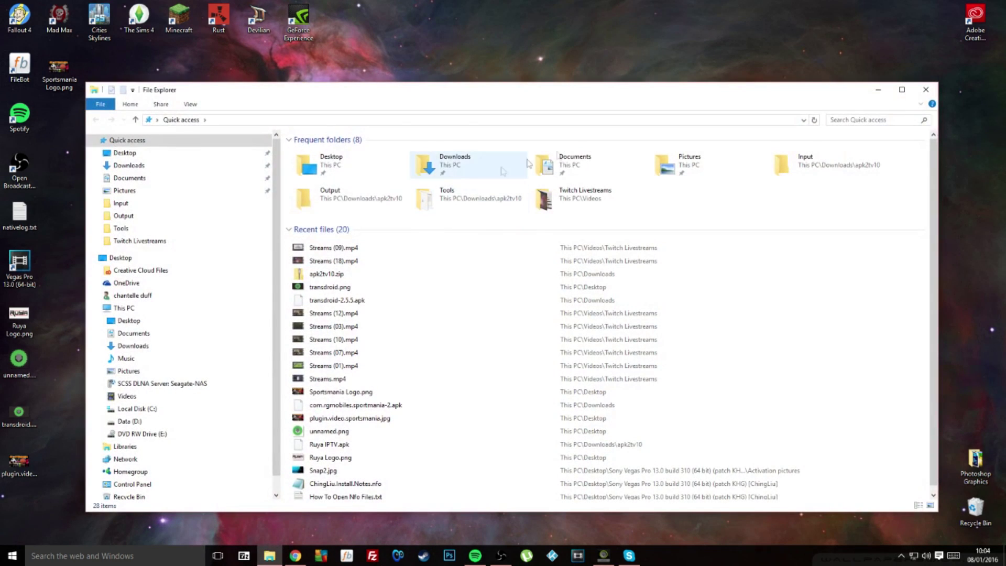
double_click(466, 168)
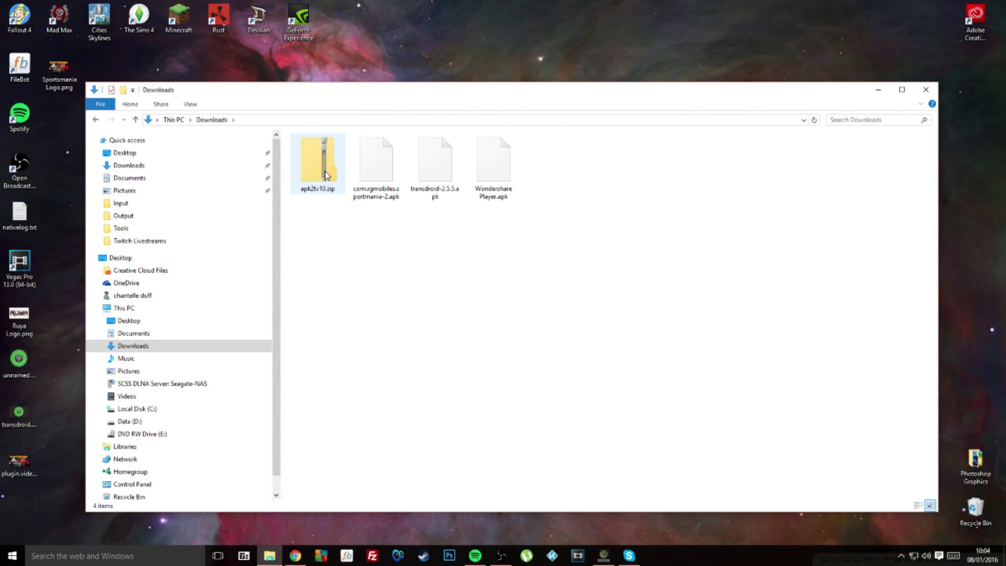
click(325, 175)
right_click(323, 176)
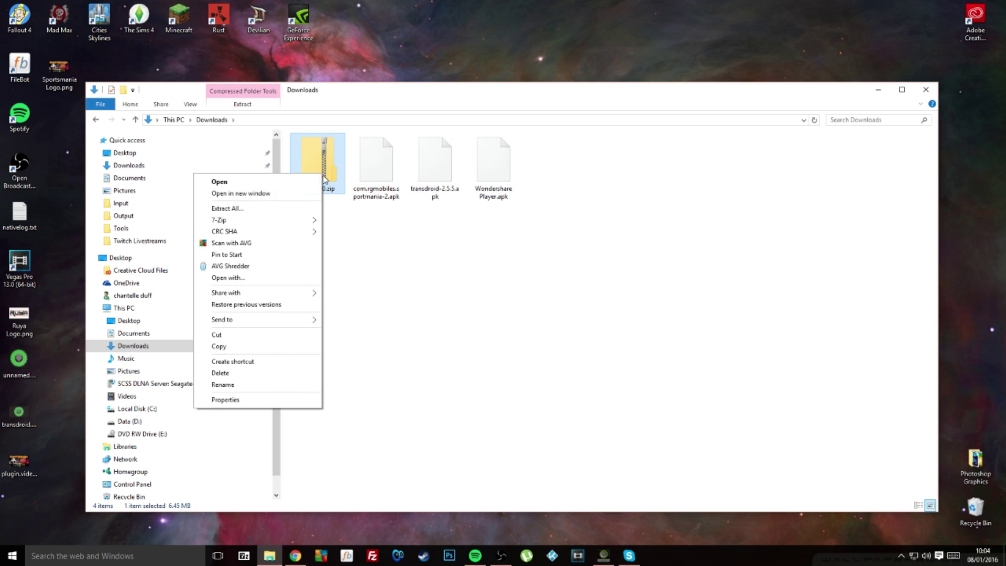
click(274, 210)
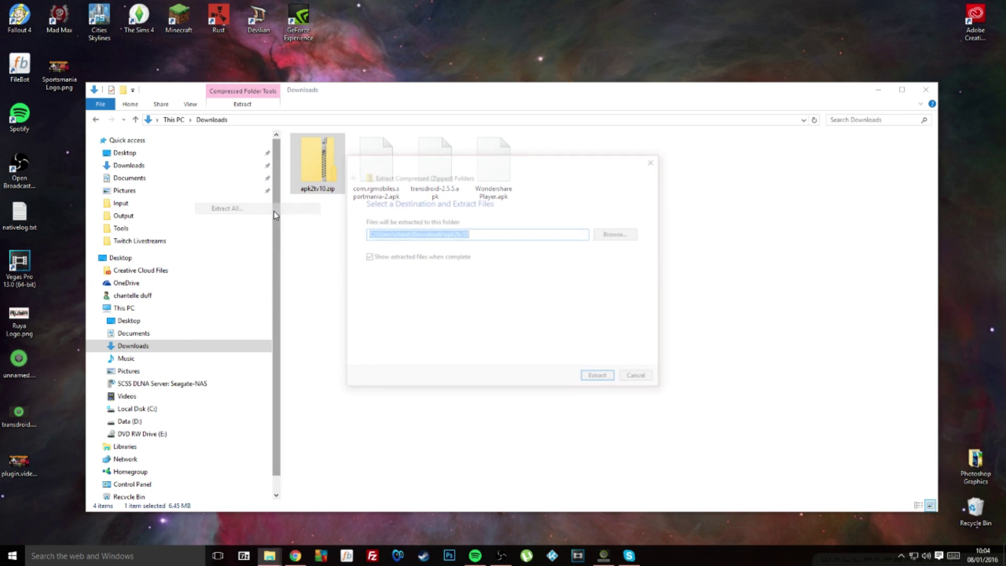
click(606, 379)
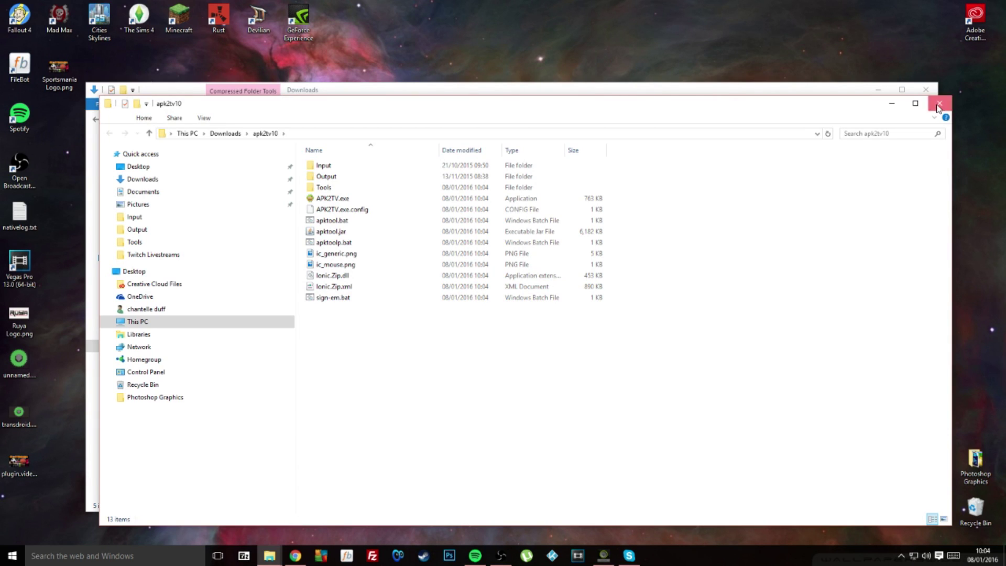
click(938, 105)
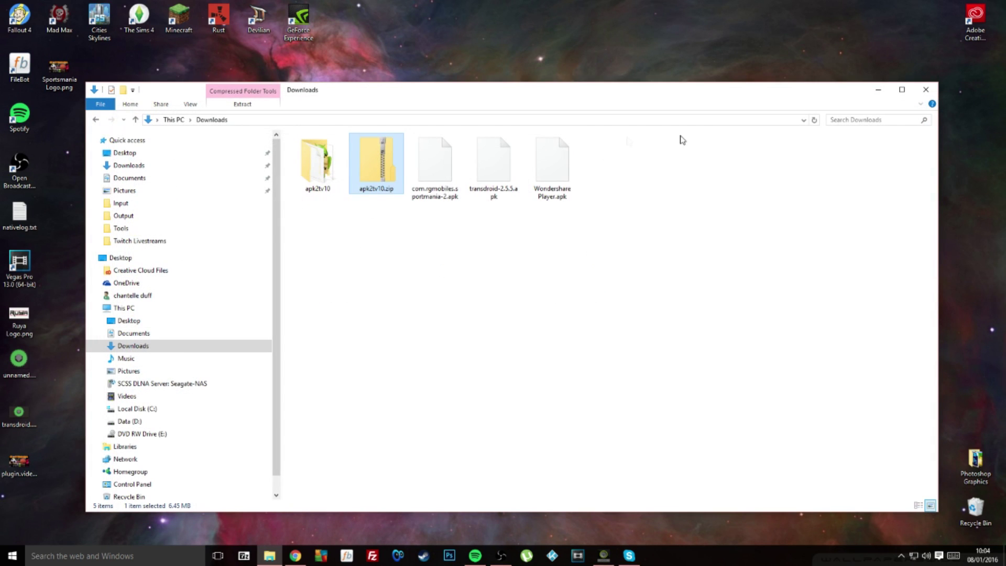
- Launch APK2TV.exe from the apk2tv10 folder with UAC approval, and minimise File Explorer
click(324, 156)
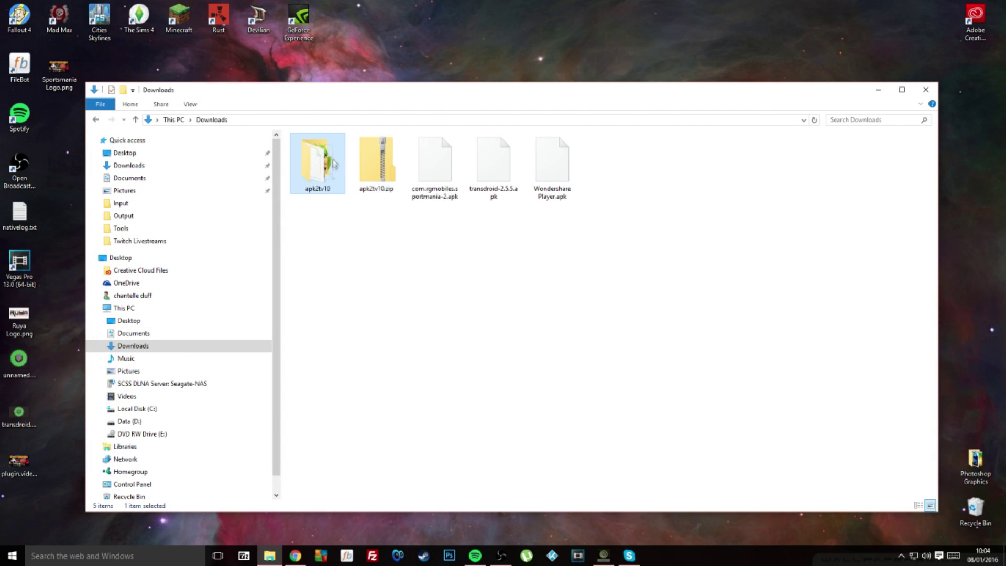
double_click(312, 161)
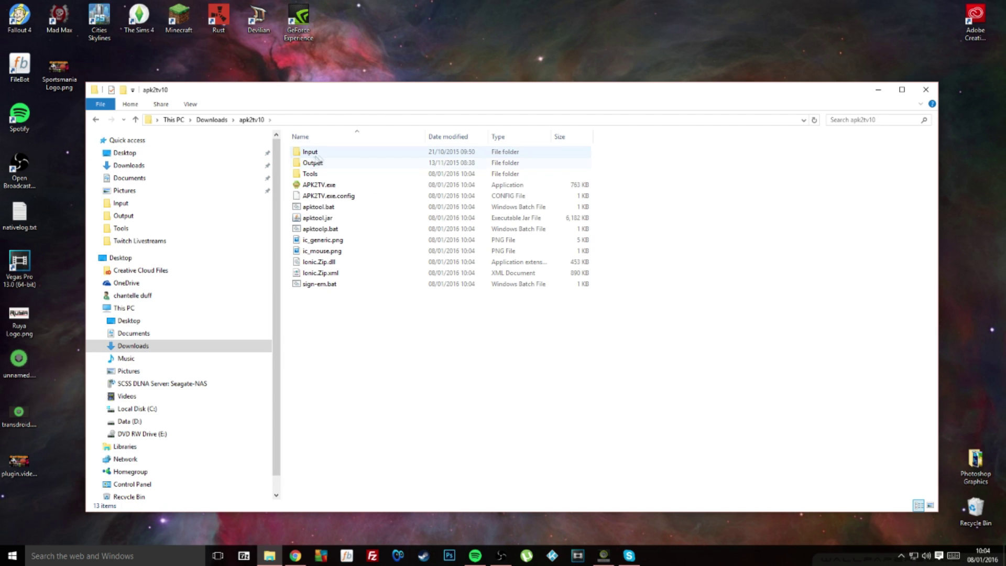
click(324, 189)
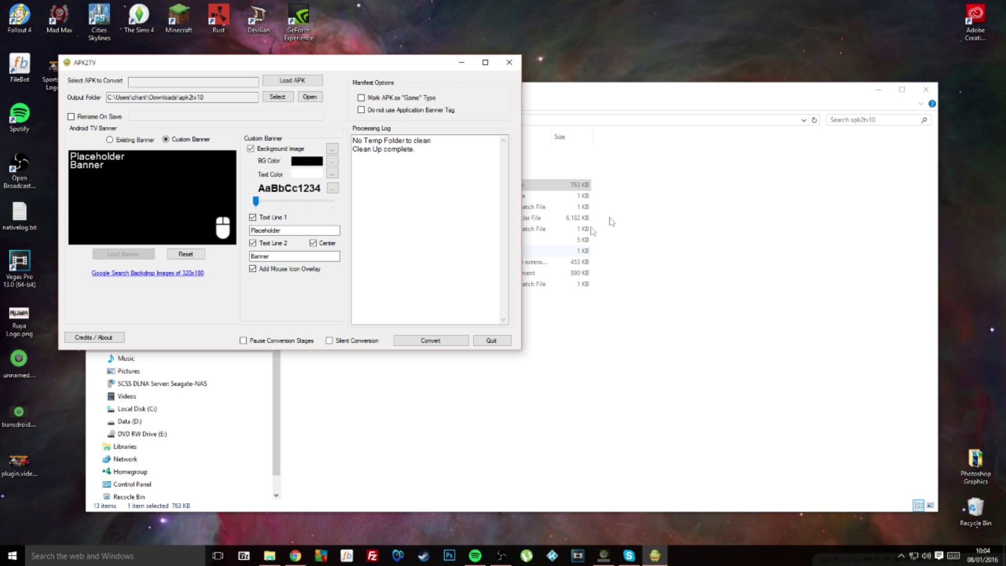
click(833, 175)
key(BackSpace)
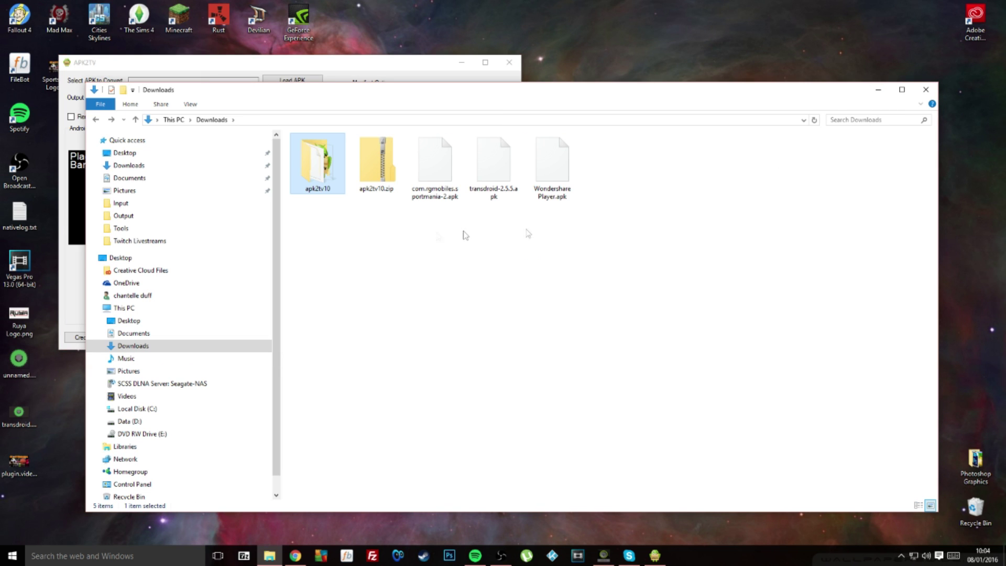
click(878, 90)
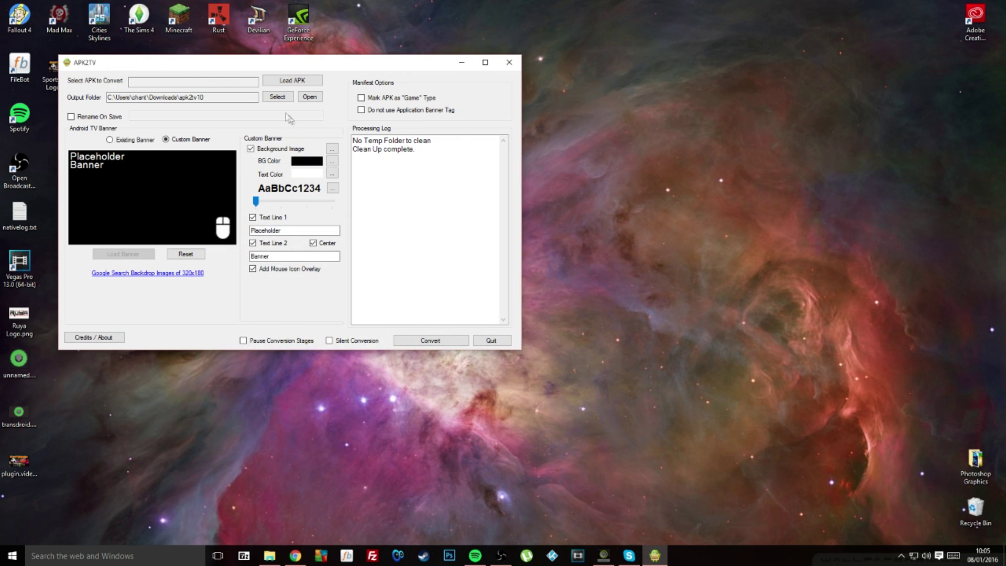
drag(246, 62, 415, 57)
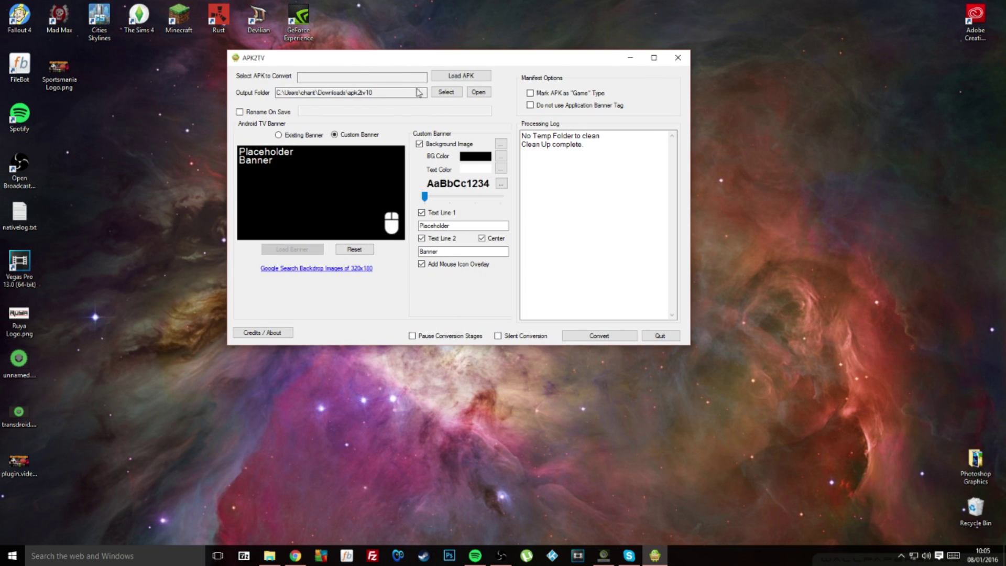
- Load transdroid-2.5.5.apk from Downloads, let apktool run, and enable Rename On Save
click(469, 79)
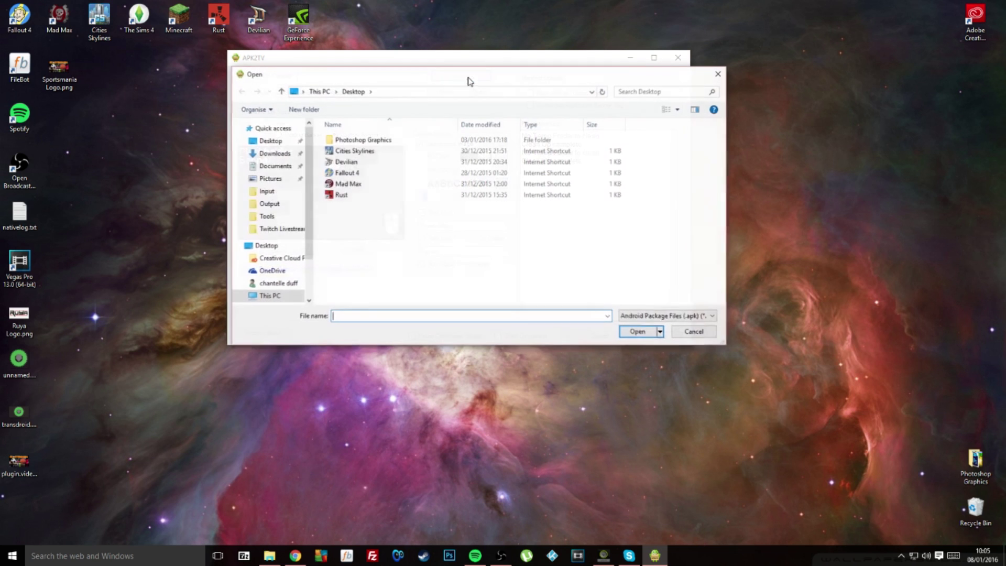
click(280, 155)
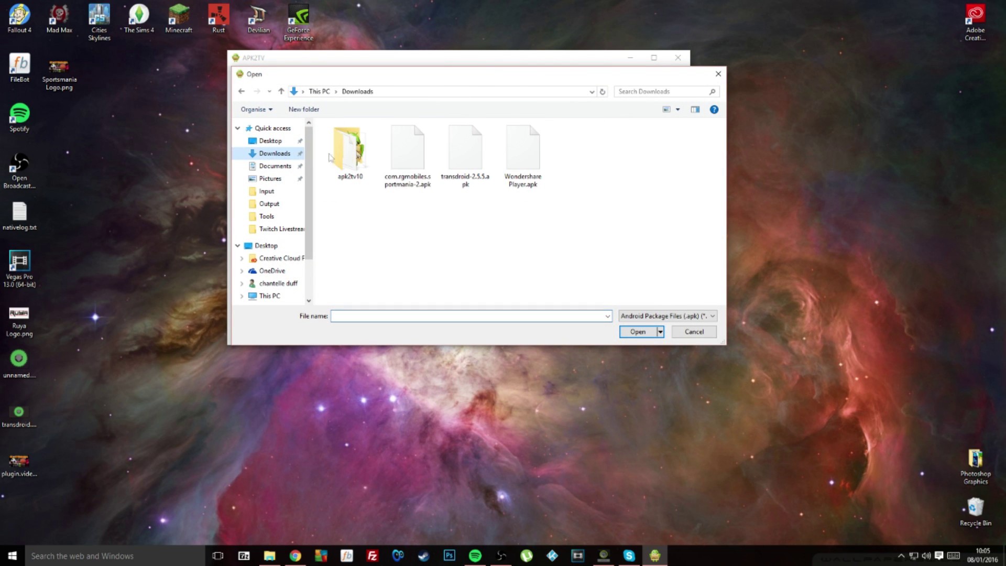
click(463, 161)
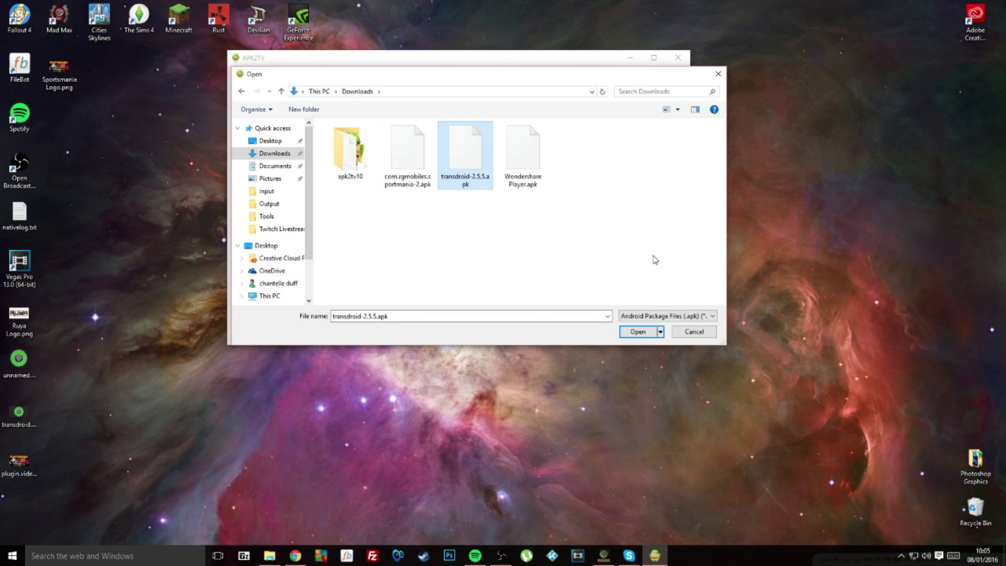
click(647, 333)
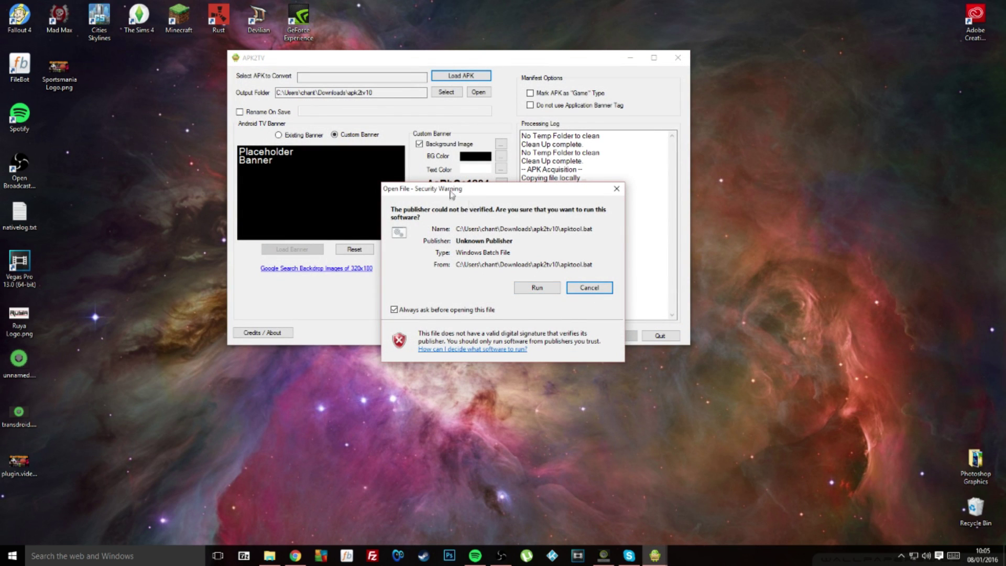
click(534, 288)
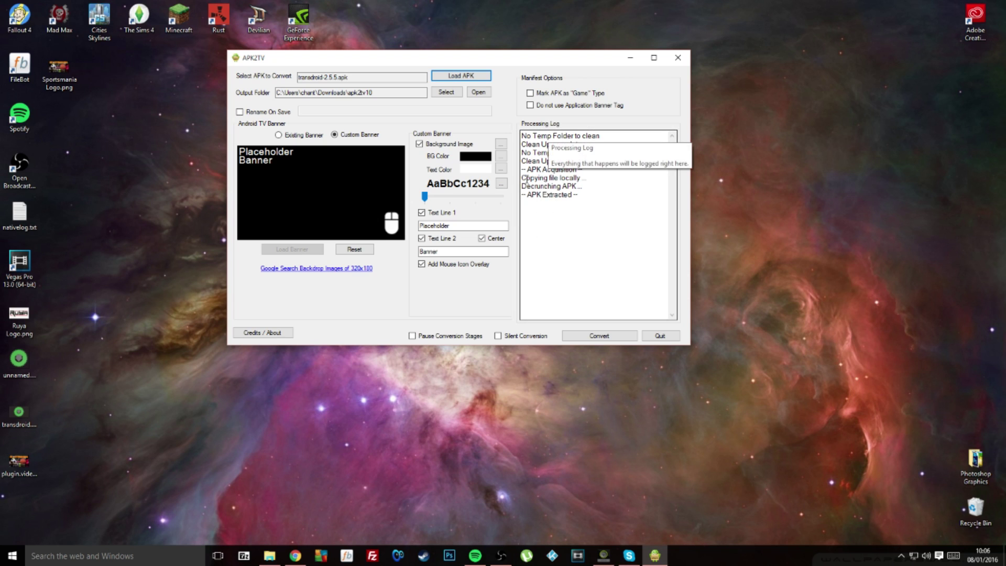
click(240, 111)
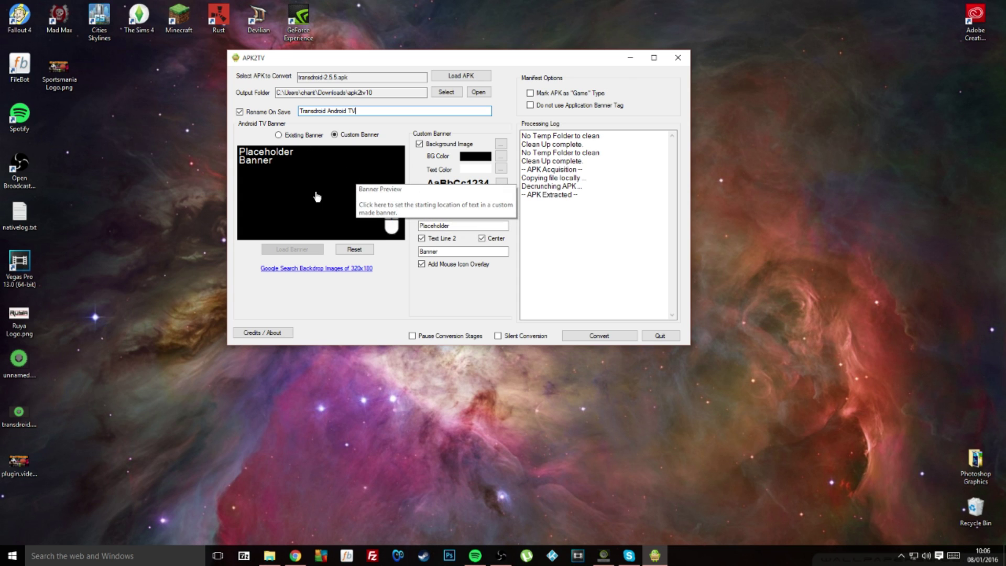
- Set the banner text lines to 'Transdroid' and 'Android TV' and enlarge the text
double_click(448, 226)
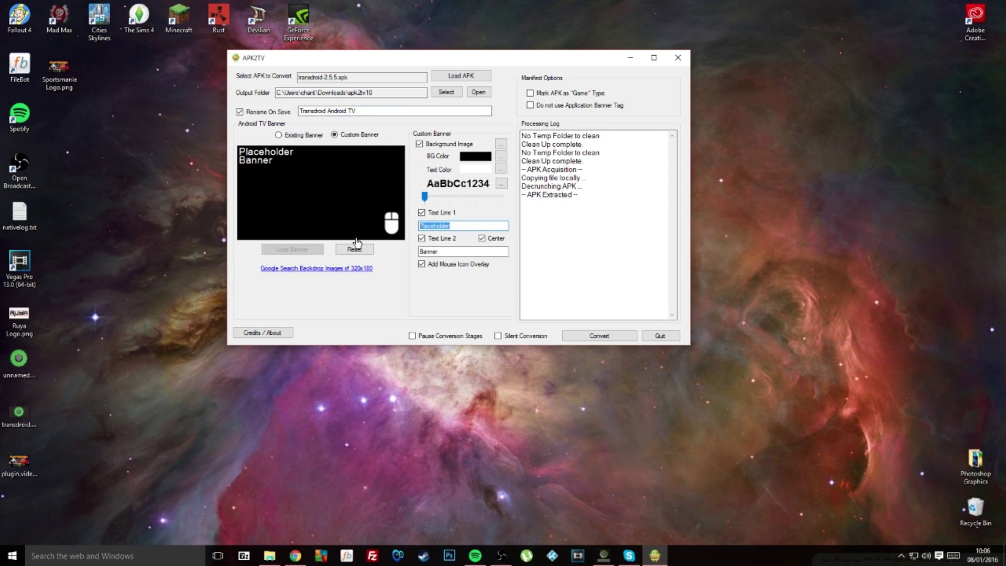
text(Trans)
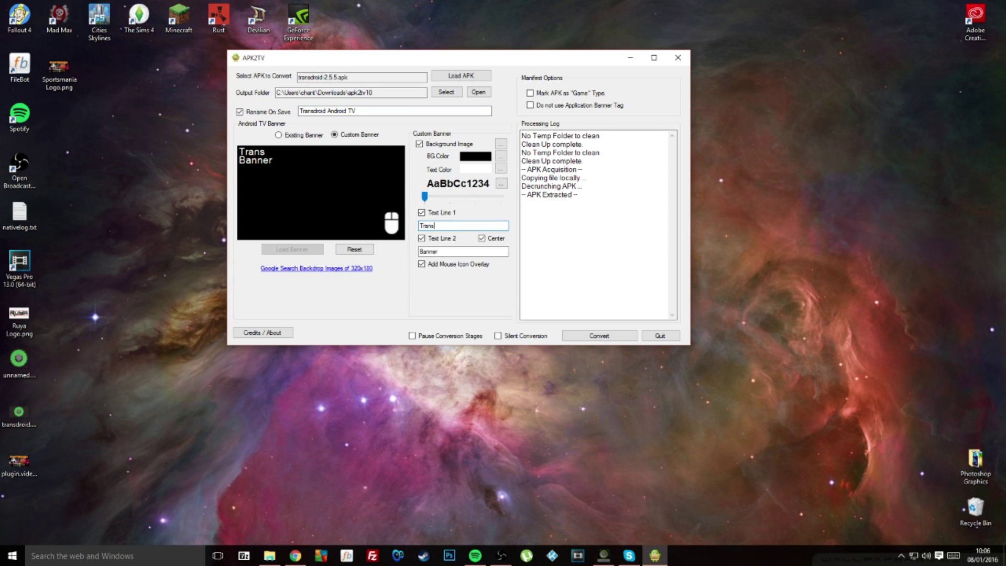
text(droid)
key(Tab)
text(Androi)
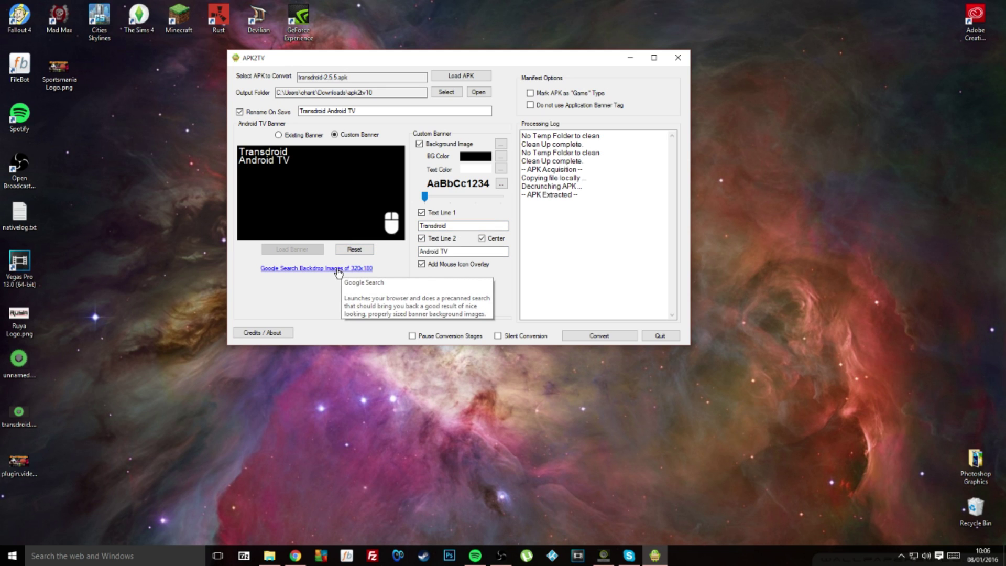
drag(425, 199, 470, 209)
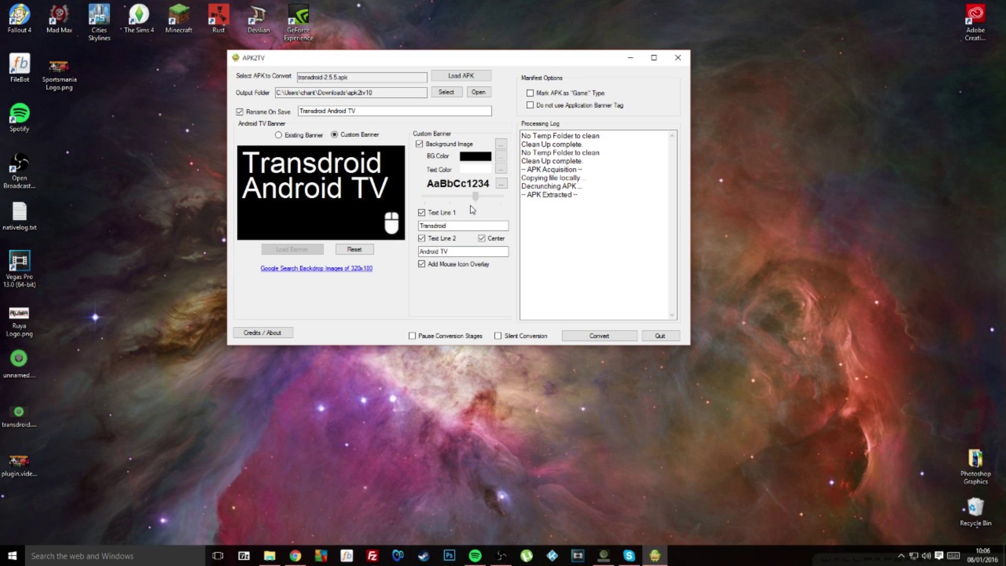
- Make the banner background red and the banner text green
click(475, 156)
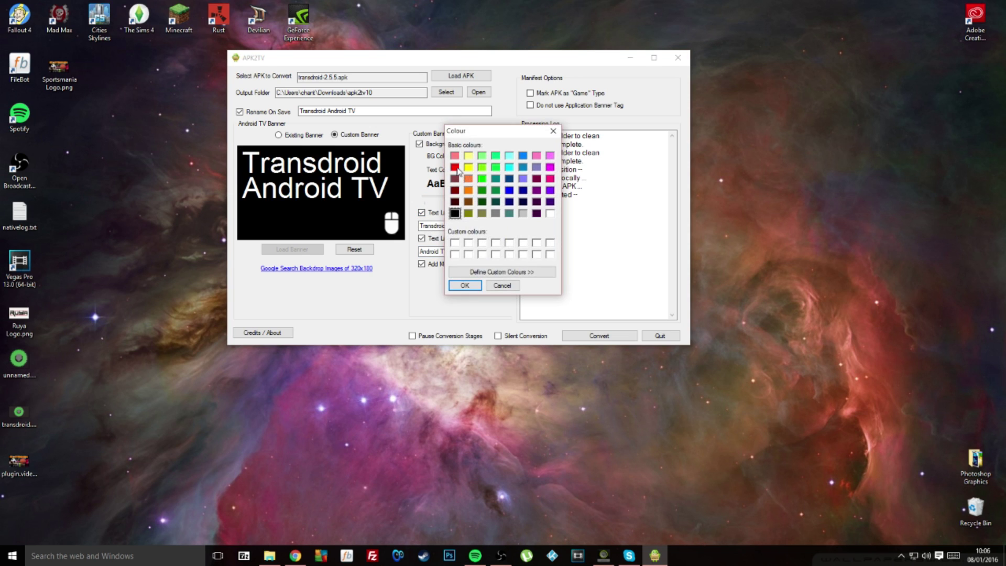
click(456, 168)
click(465, 285)
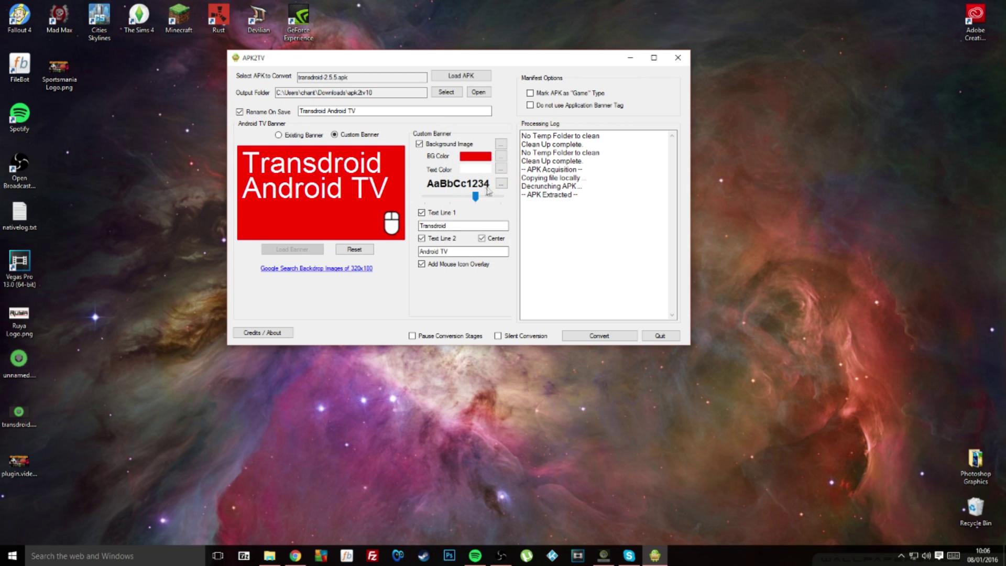
click(501, 168)
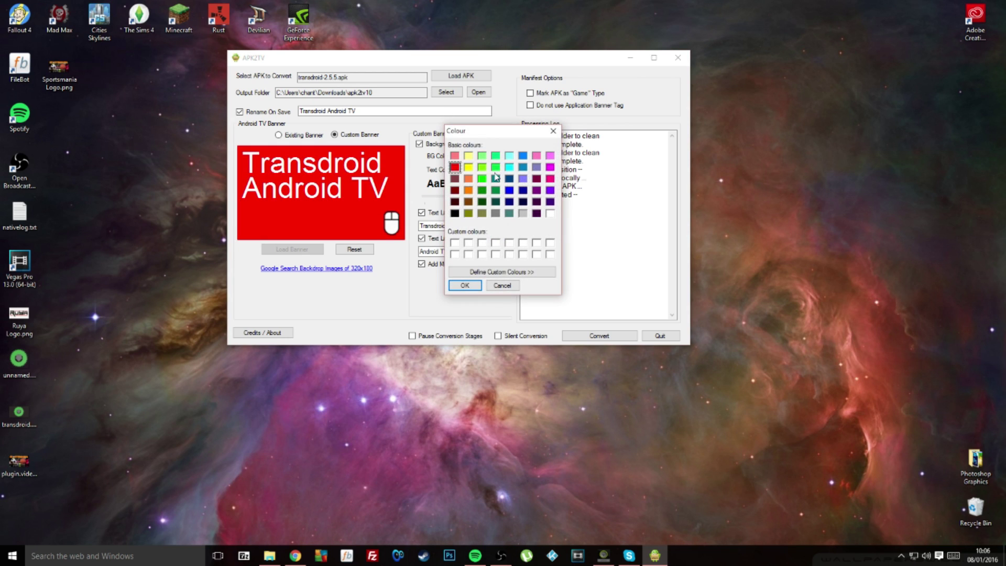
click(495, 168)
click(465, 285)
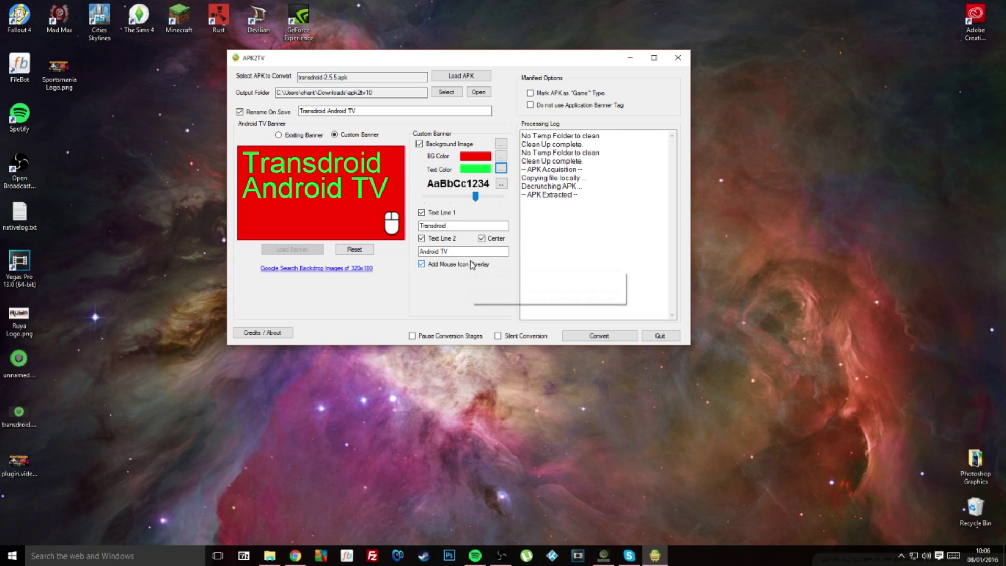
- Toggle the mouse icon and both banner text lines off, then back on
double_click(421, 264)
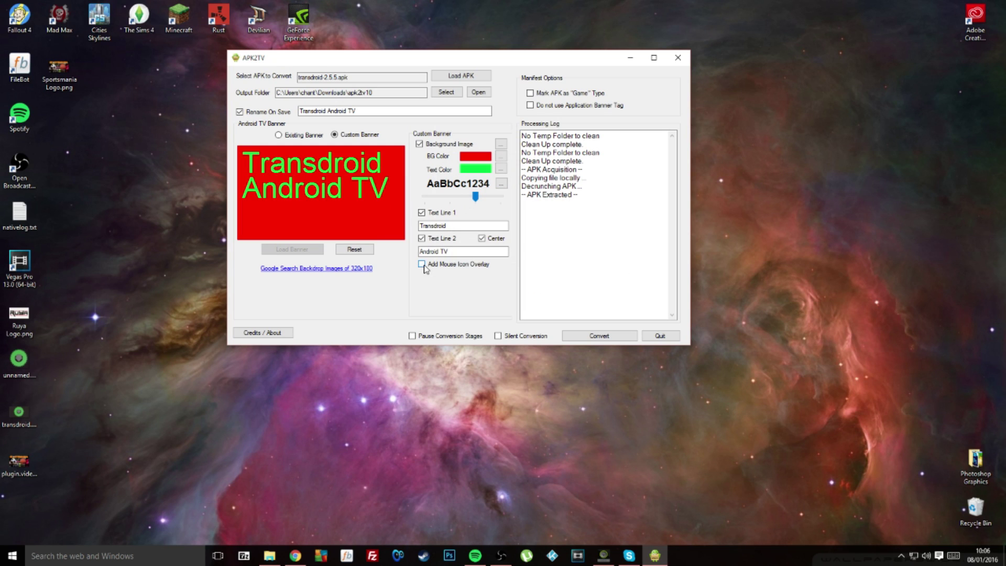
click(421, 237)
click(421, 212)
click(421, 212)
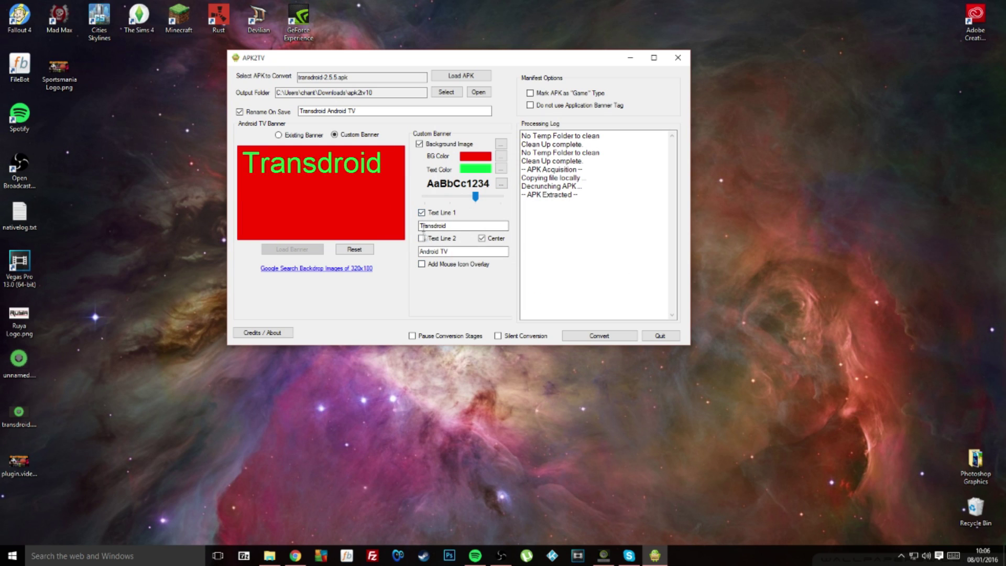
click(421, 238)
click(421, 263)
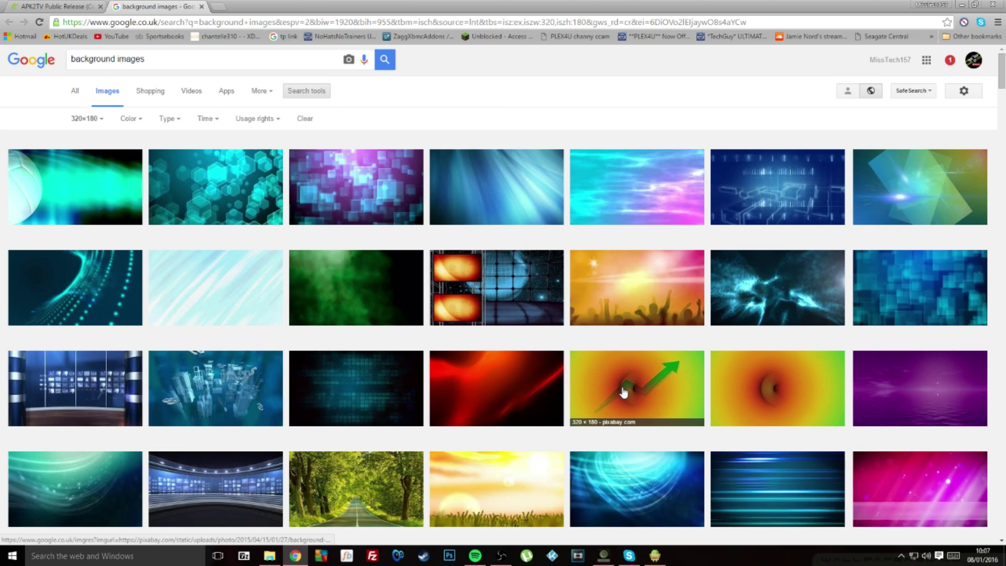
- Browse the 320×180 background image results, then minimise Chrome to return to APK2TV
scroll(624, 392, down, 4)
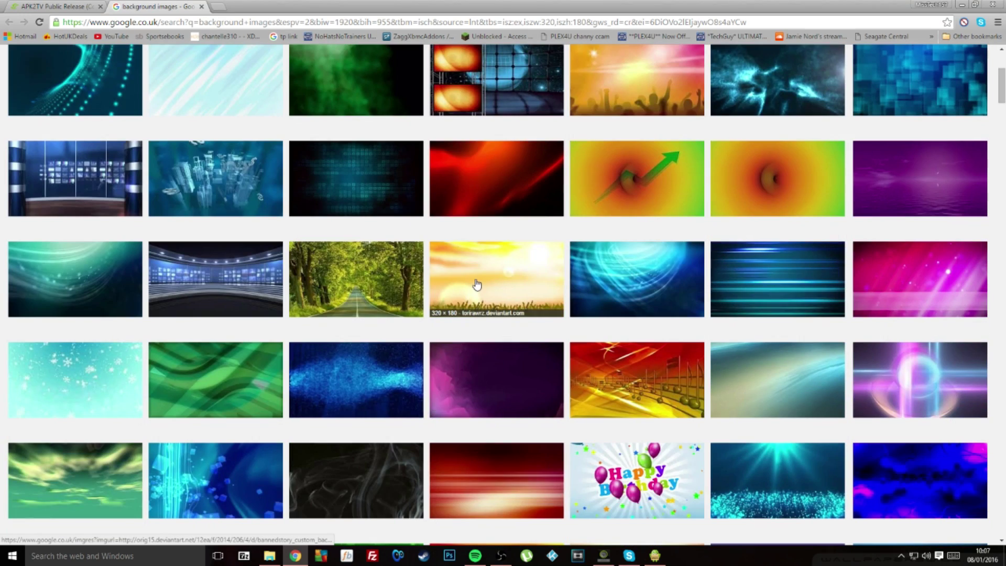
scroll(461, 374, down, 4)
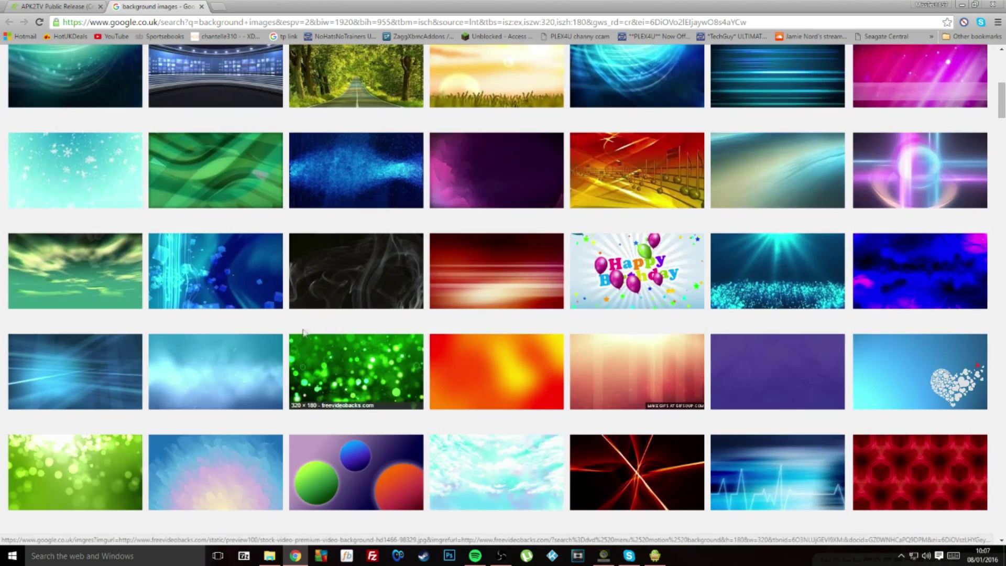
scroll(404, 387, down, 6)
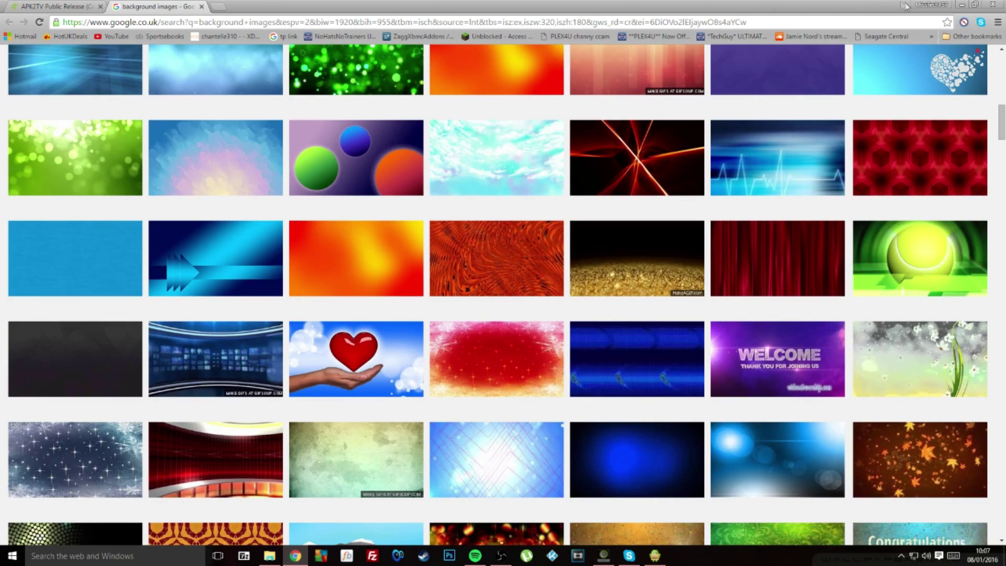
click(961, 6)
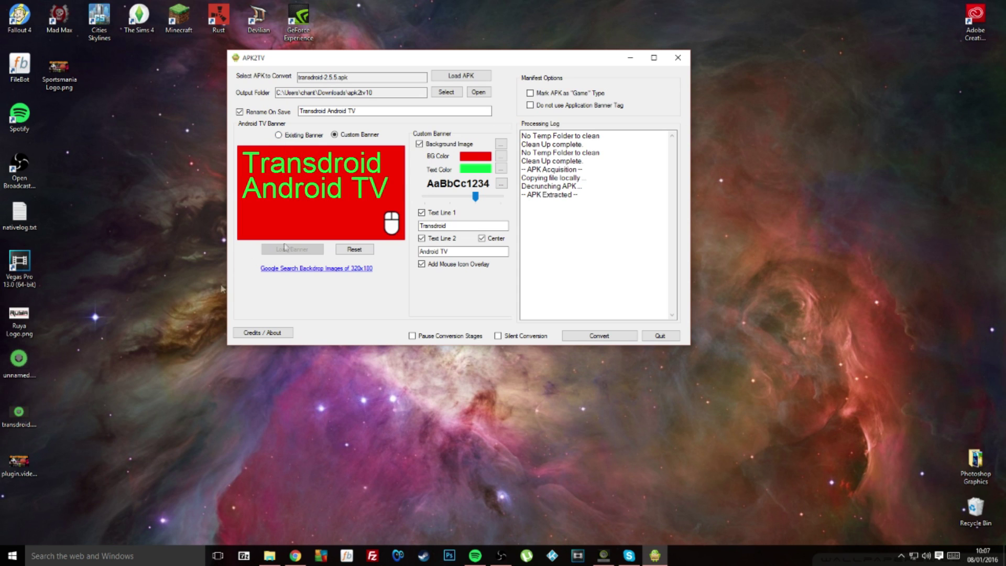
- Use transdroid.png from the Desktop as an Existing Banner and start the conversion
click(285, 135)
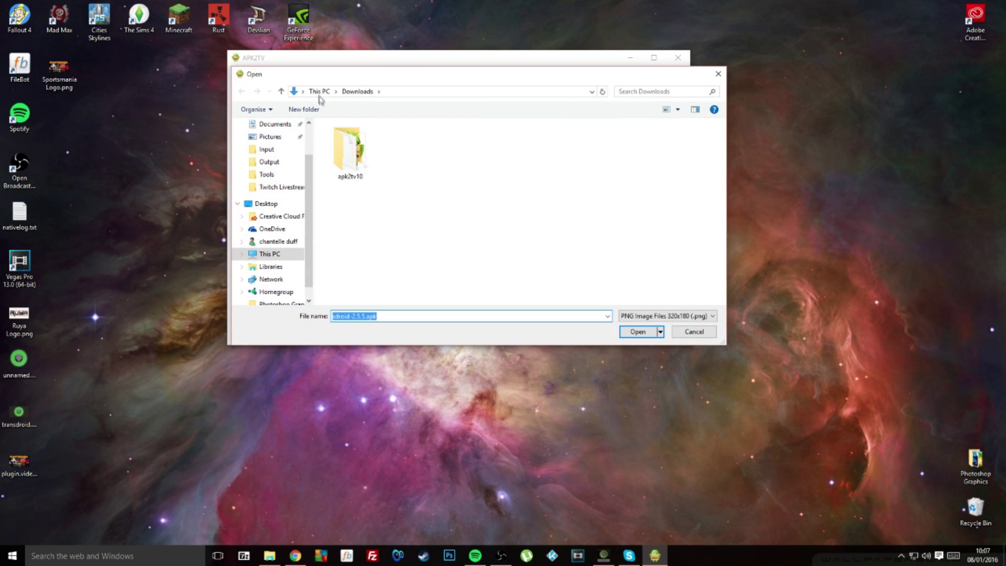
scroll(281, 143, up, 2)
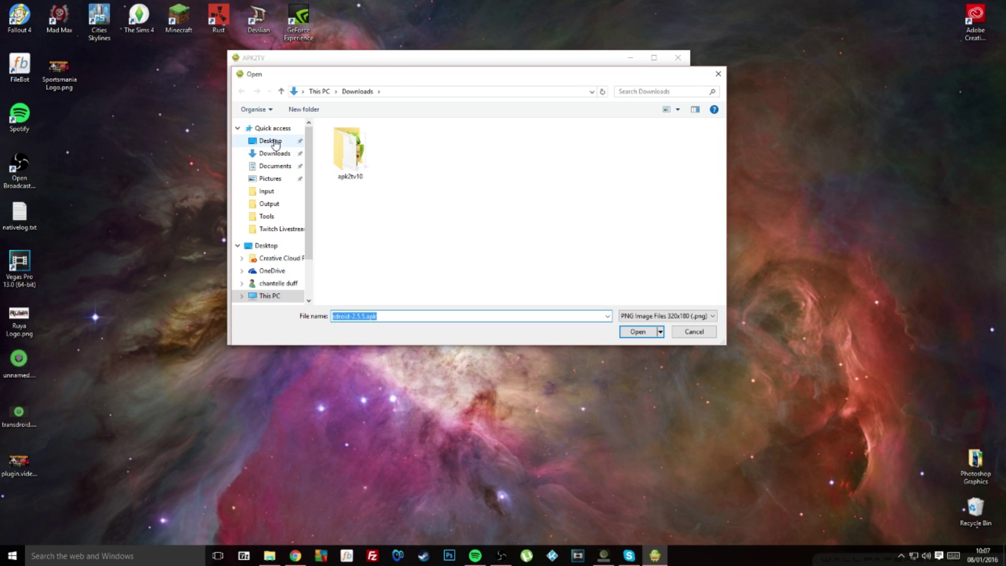
click(285, 142)
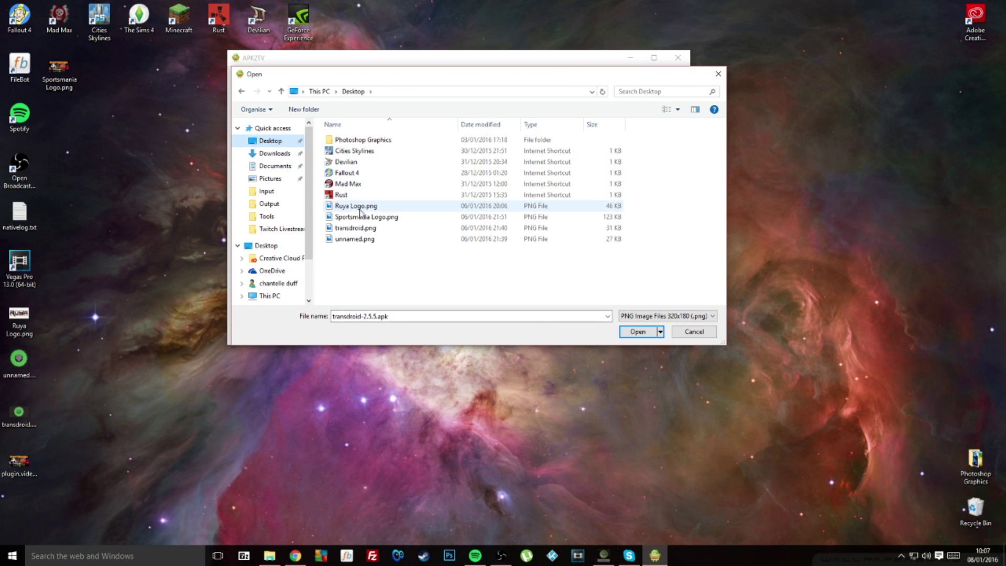
double_click(355, 228)
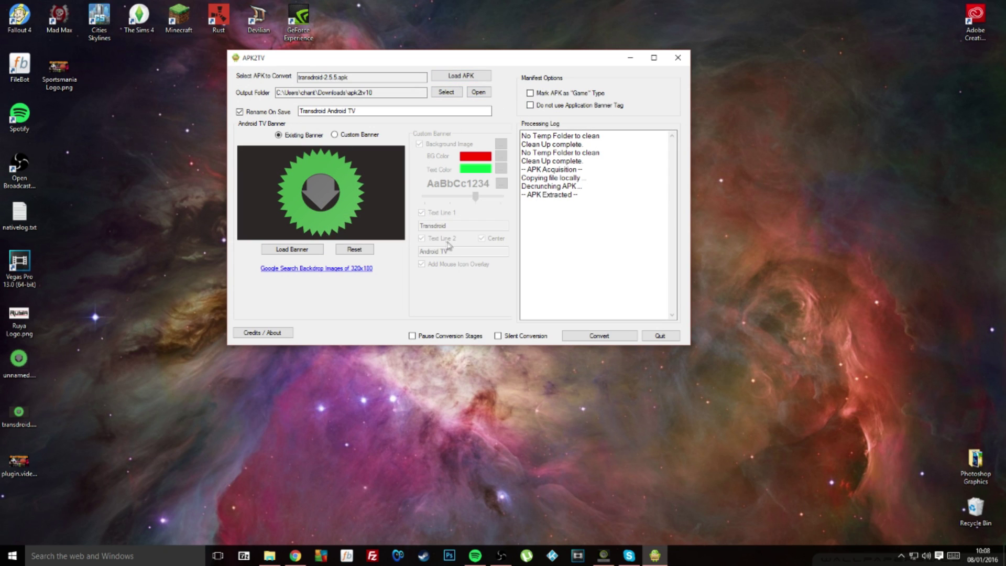
click(589, 338)
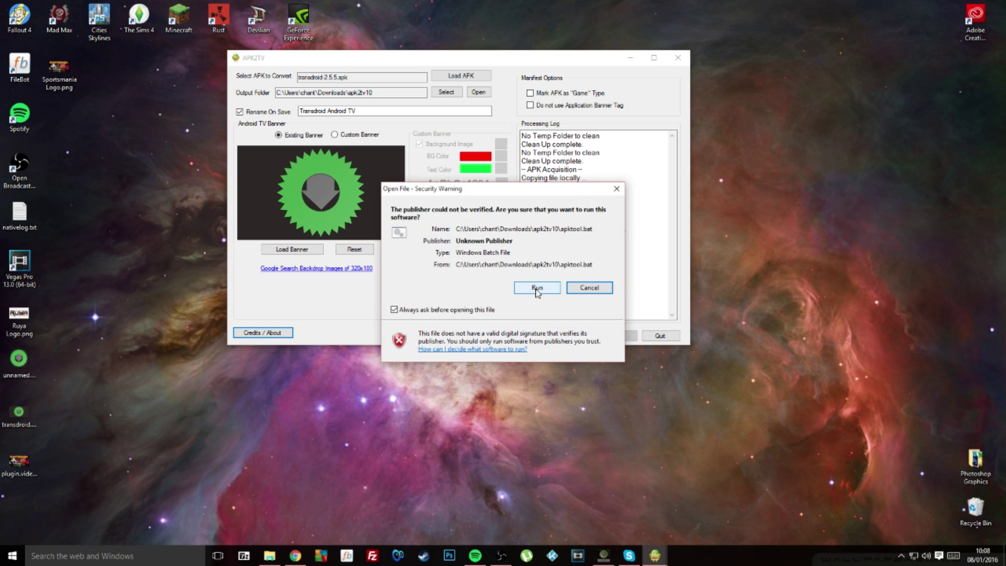
- Allow the apktool and signing scripts to run, then close APK2TV after conversion completes
click(535, 288)
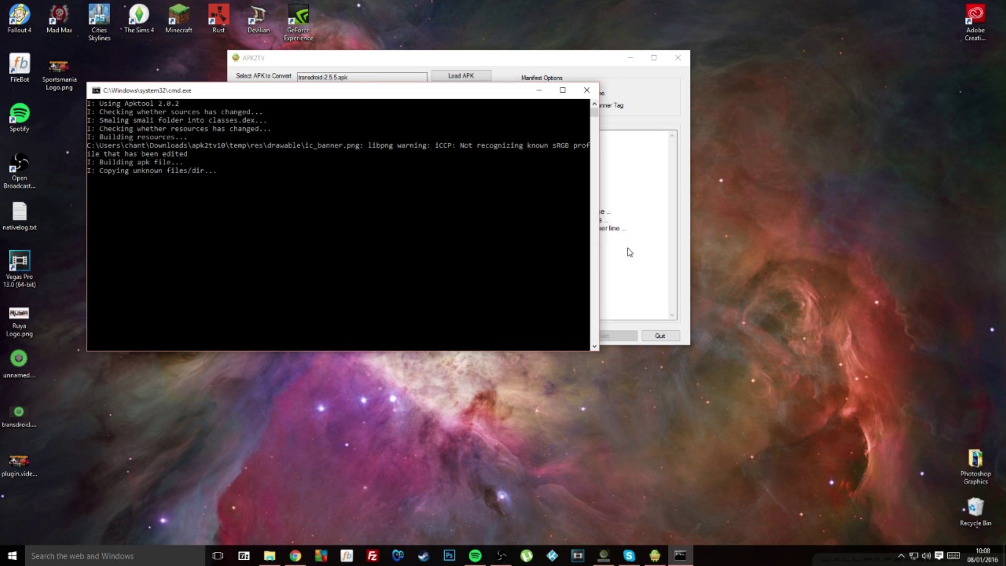
click(537, 288)
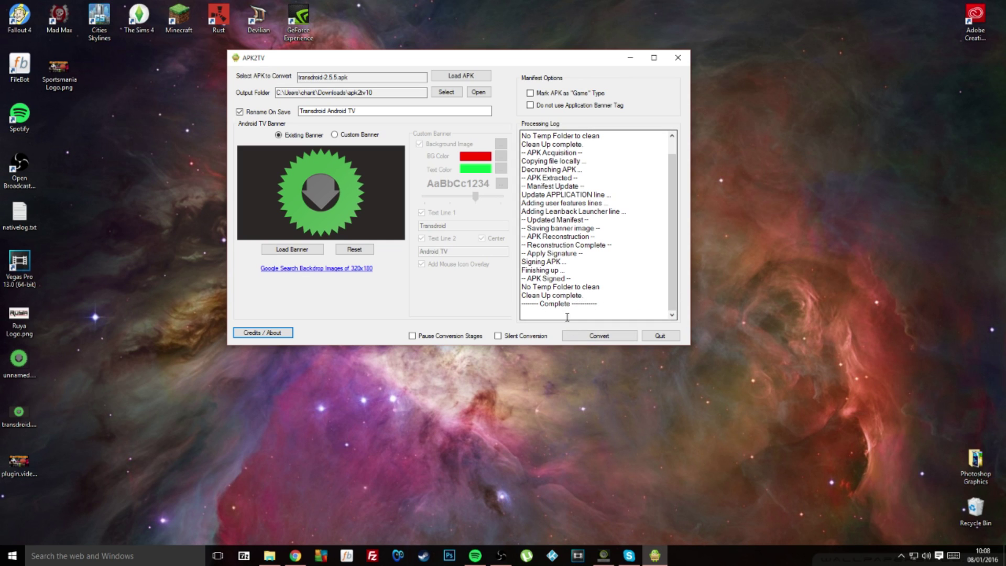
click(659, 337)
- Move Transdroid Android TV.apk from the apk2tv10 folder in Downloads onto the desktop
click(272, 557)
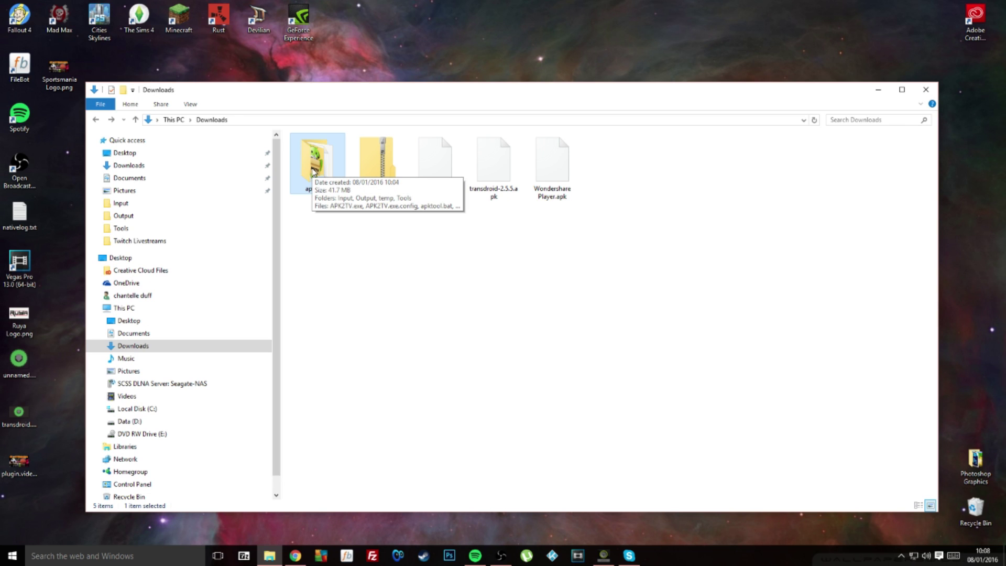
double_click(313, 168)
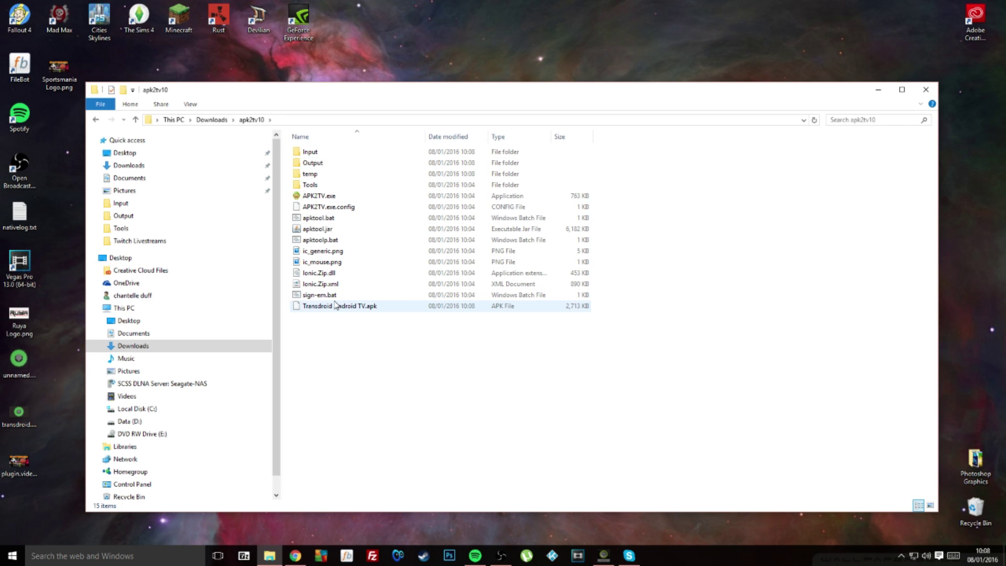
drag(337, 309, 990, 255)
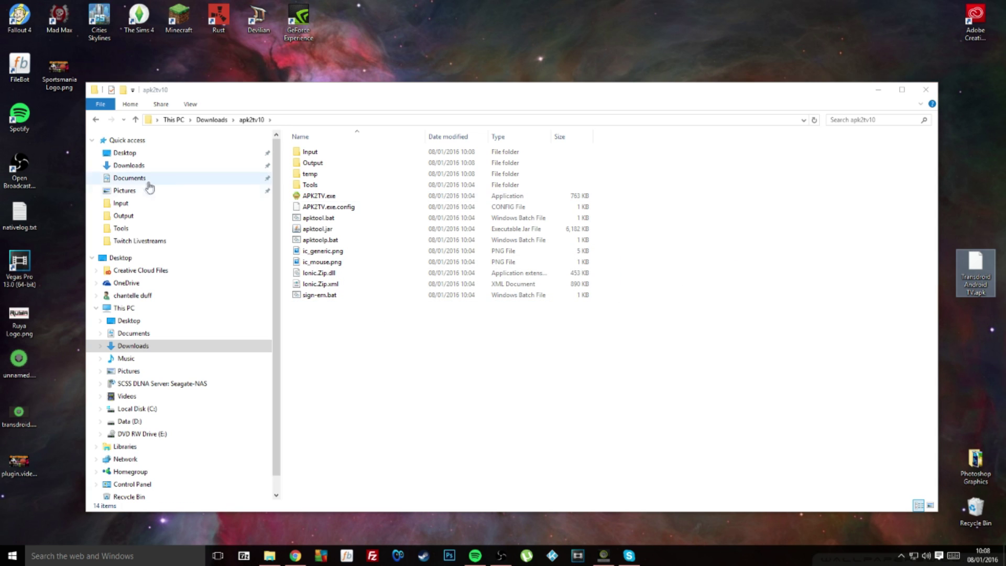
click(97, 120)
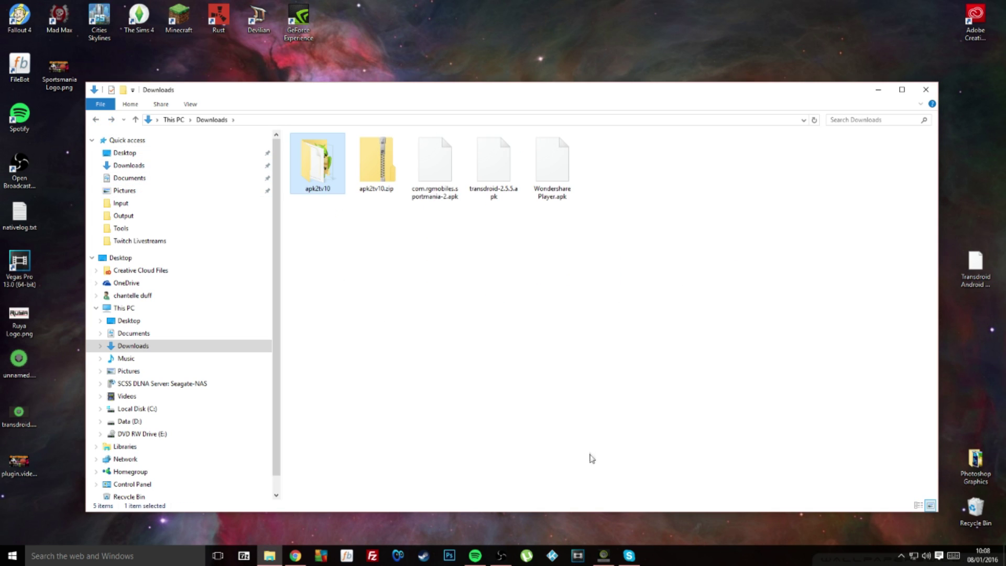
right_click(318, 184)
- Close the relaunched APK2TV window
click(309, 187)
right_click(327, 198)
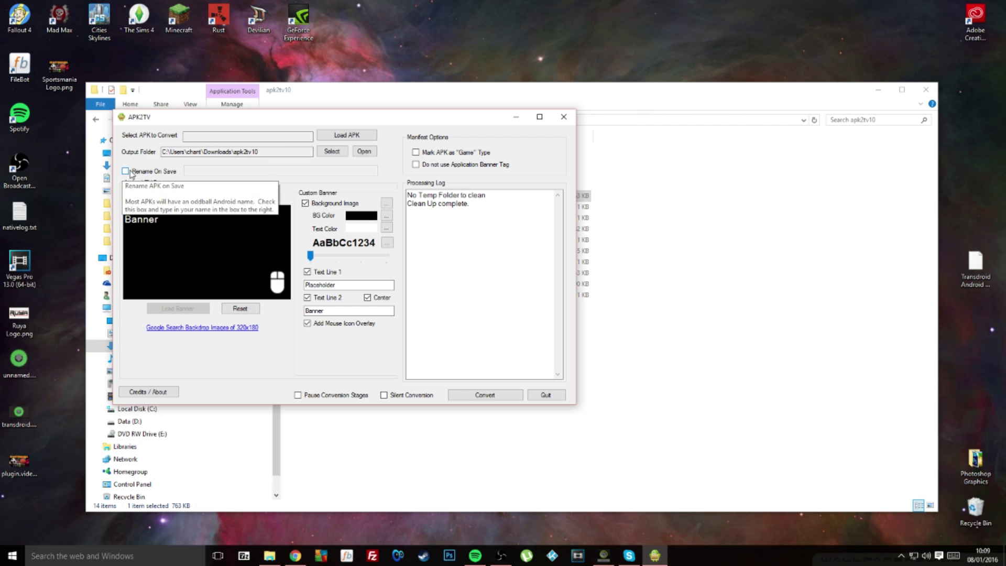
click(564, 117)
- Delete the used apk2tv10 folder from Downloads
click(97, 119)
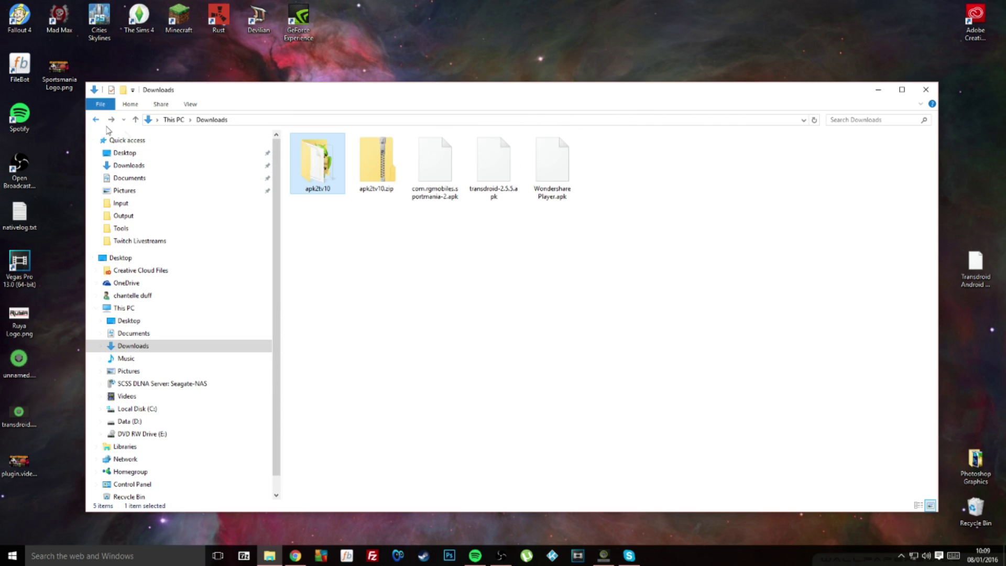
right_click(312, 178)
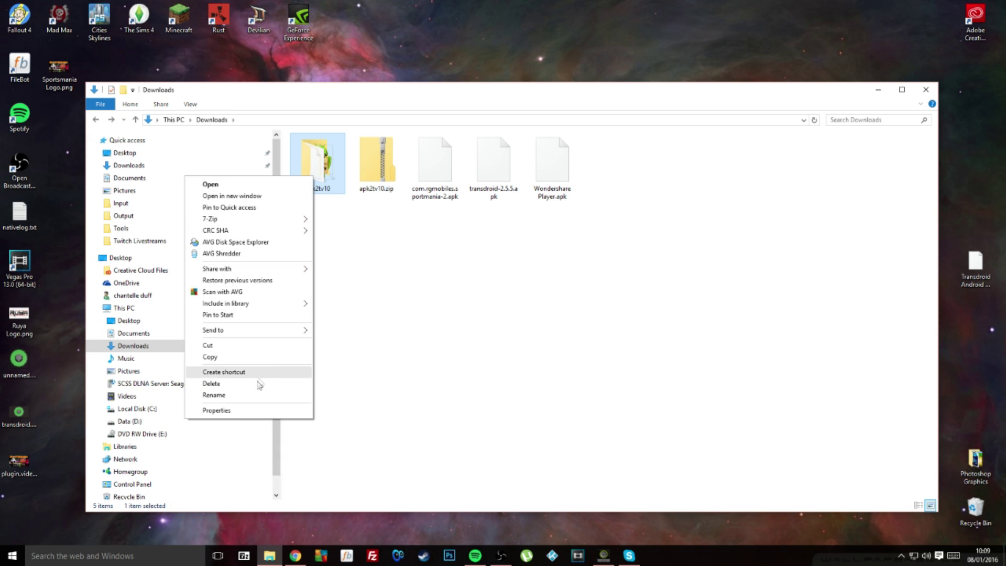
click(224, 387)
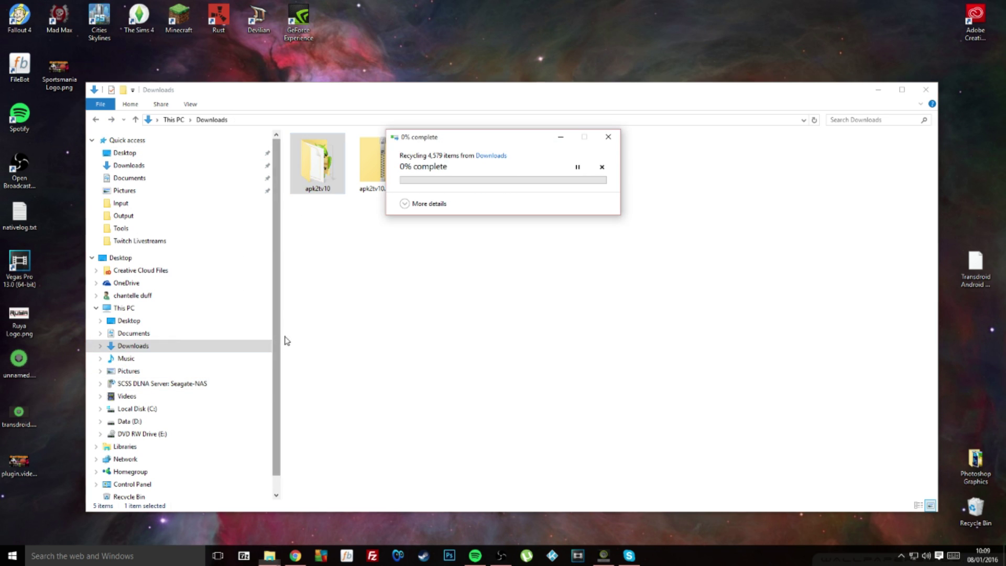
- Empty the Recycle Bin, confirming permanent deletion
right_click(985, 525)
click(916, 438)
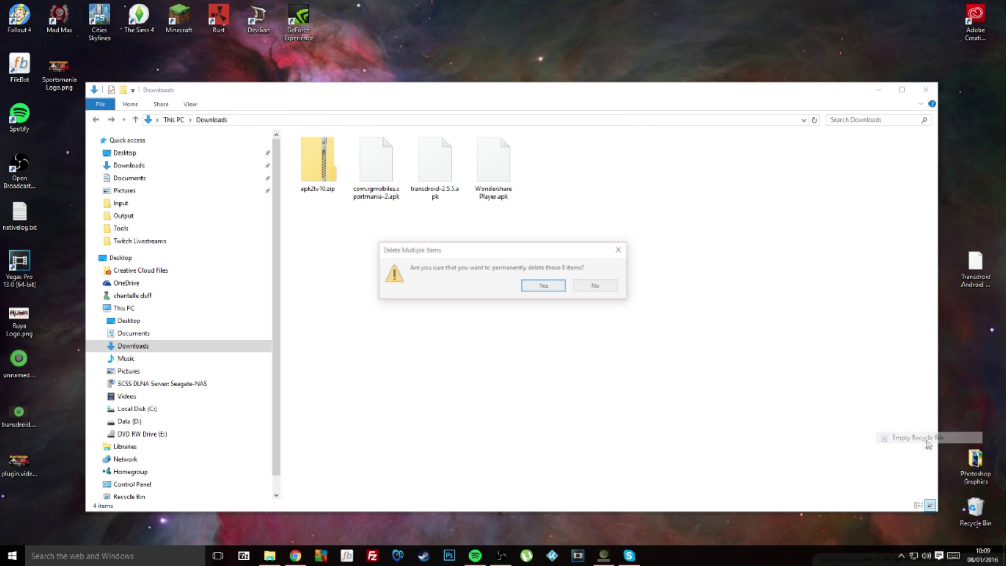
click(544, 286)
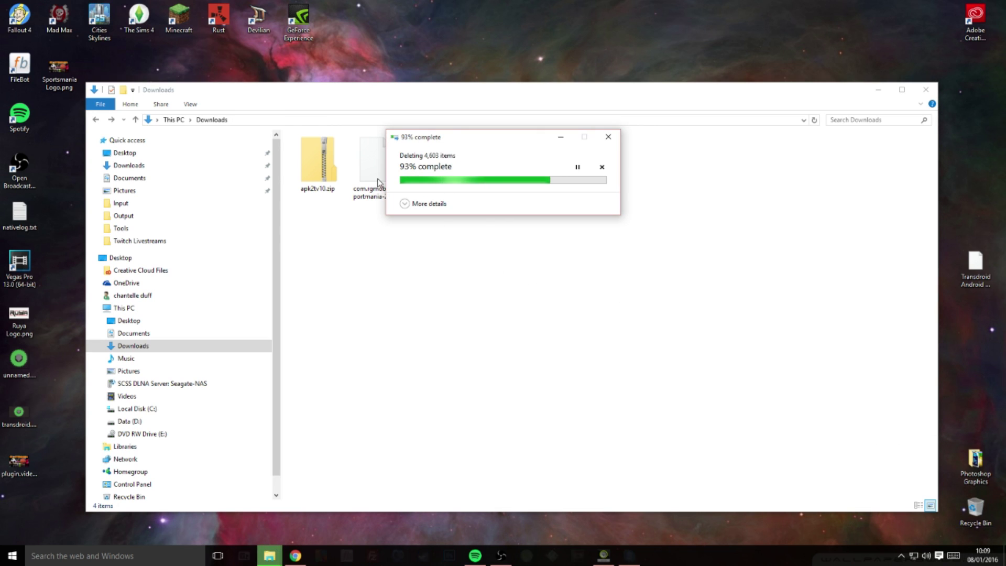
right_click(324, 177)
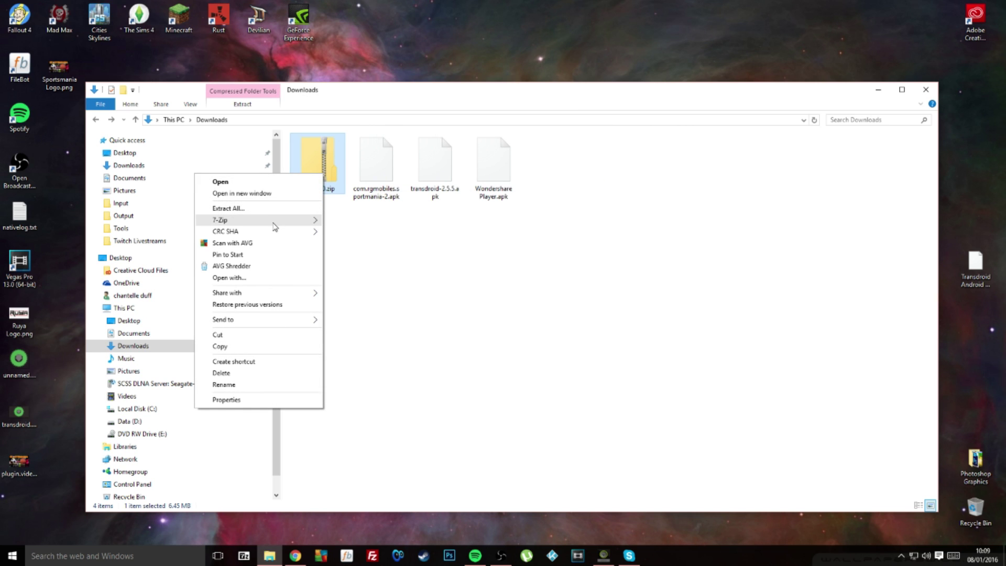
- Extract apk2tv10.zip into a fresh apk2tv10 folder in Downloads
click(275, 204)
click(601, 379)
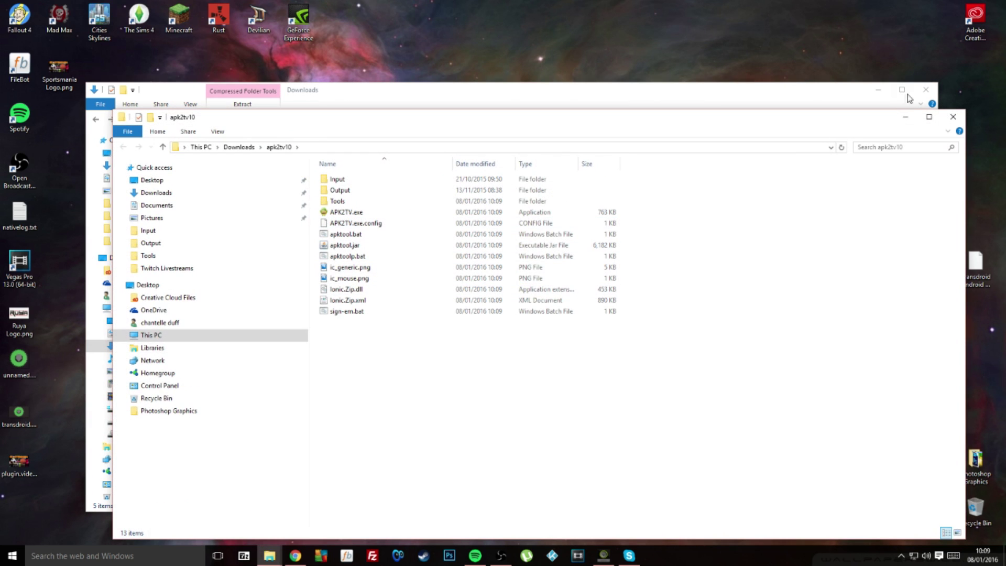
right_click(424, 213)
click(445, 213)
- Launch APK2TV.exe to check it, then close it and the extra Explorer window
right_click(318, 212)
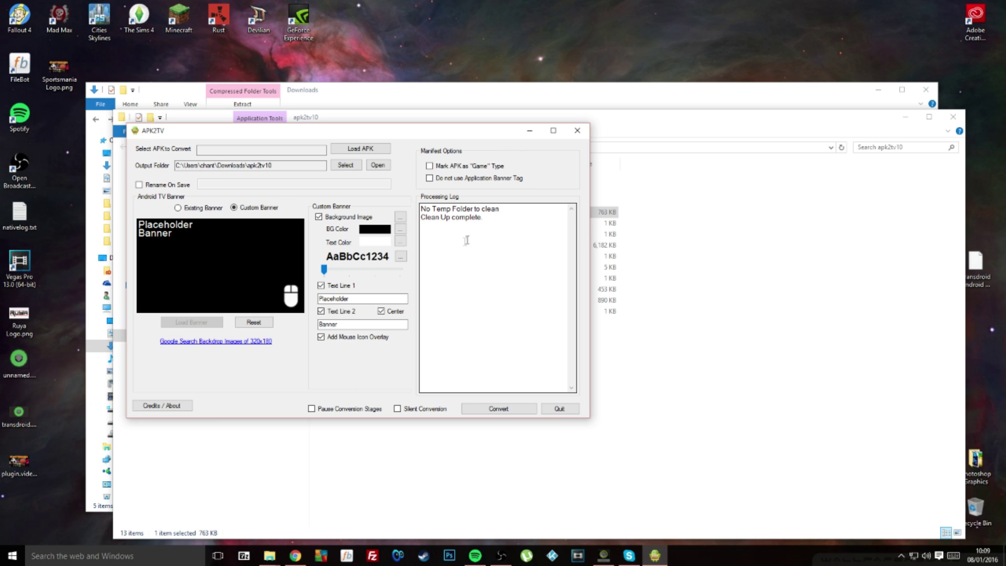
click(577, 132)
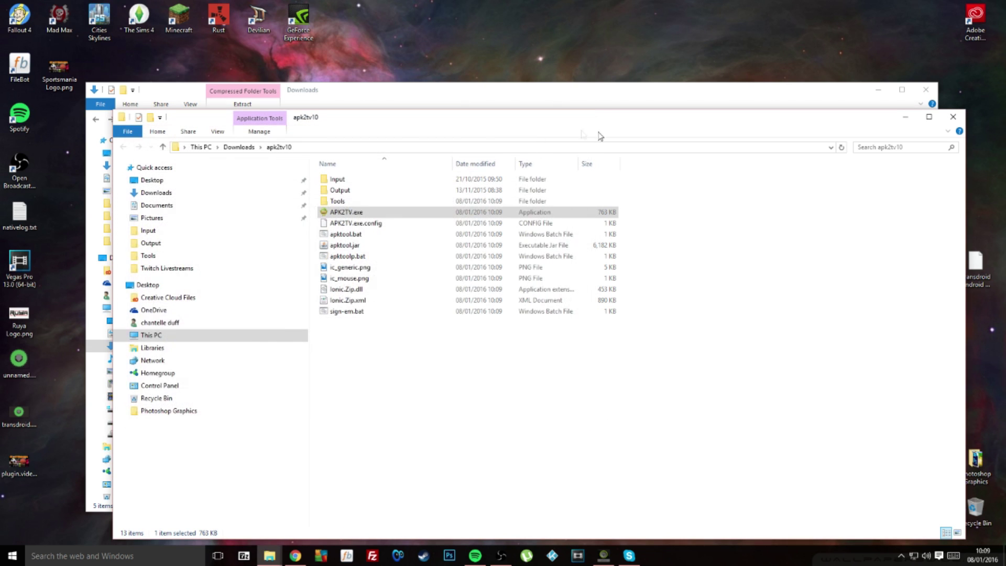
click(952, 116)
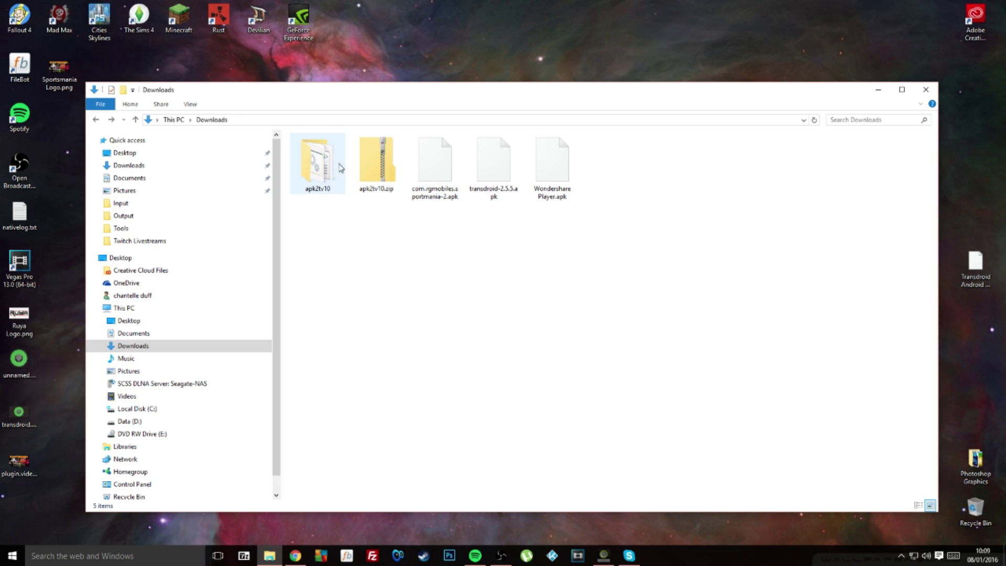
- Open the fresh apk2tv10 folder to show its 13 items, including APK2TV.exe
double_click(305, 169)
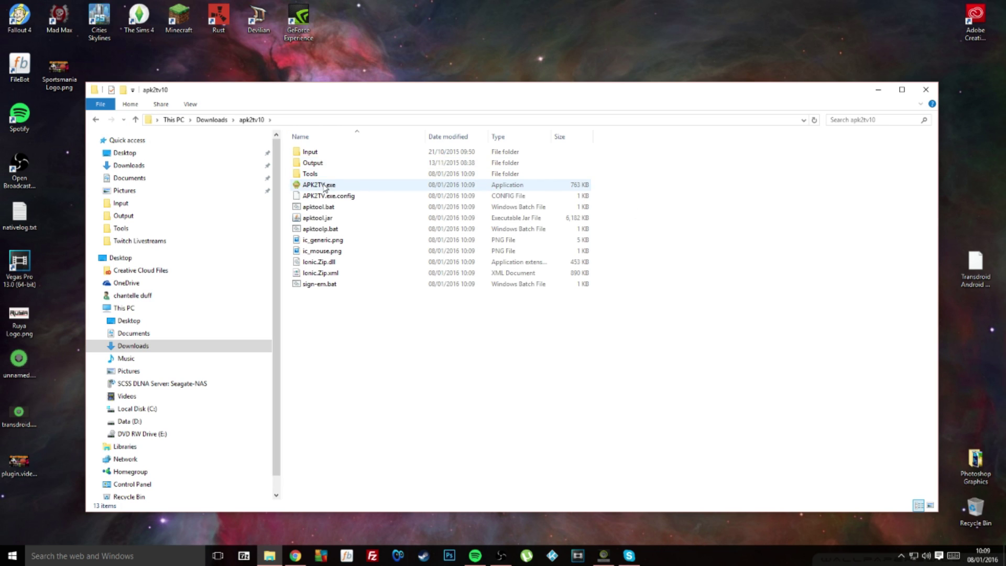